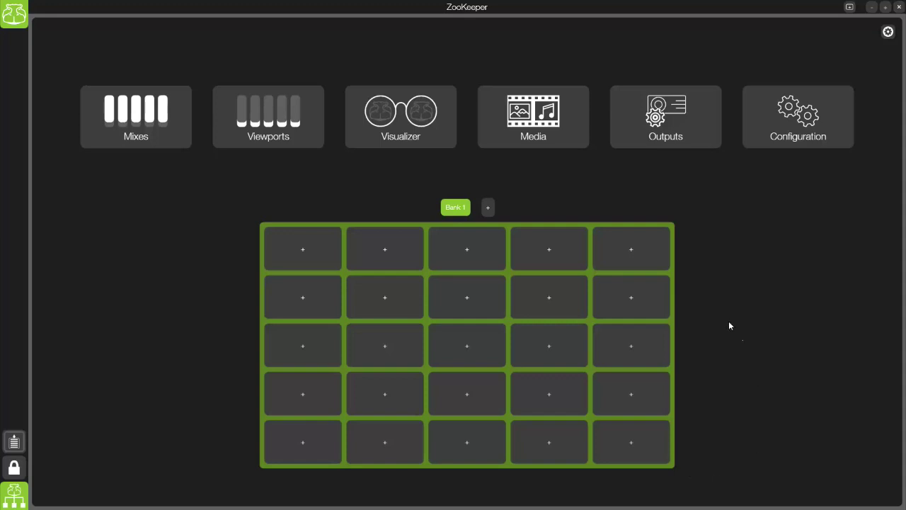
- Open the Outputs page and scroll to the BenQ G2255 displays, where Default Mix feeds Viewport0
left_click(671, 133)
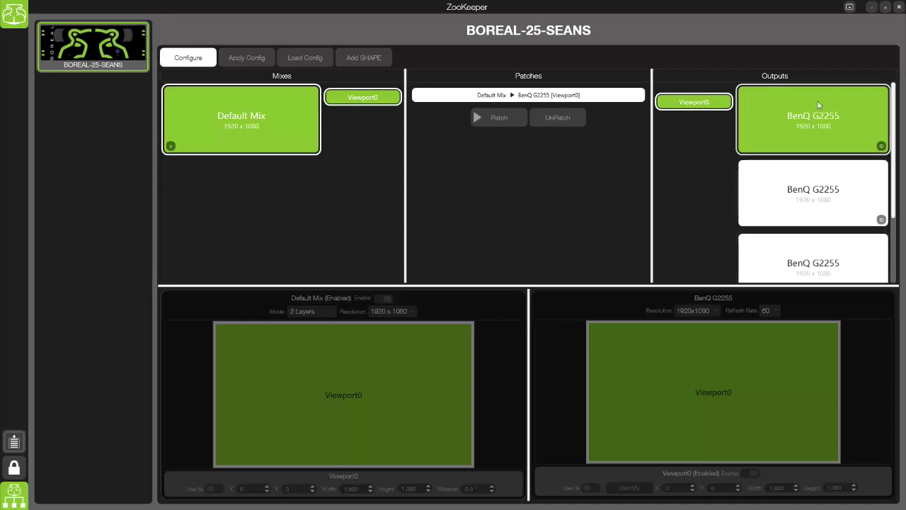
left_click_drag(893, 151, 892, 201)
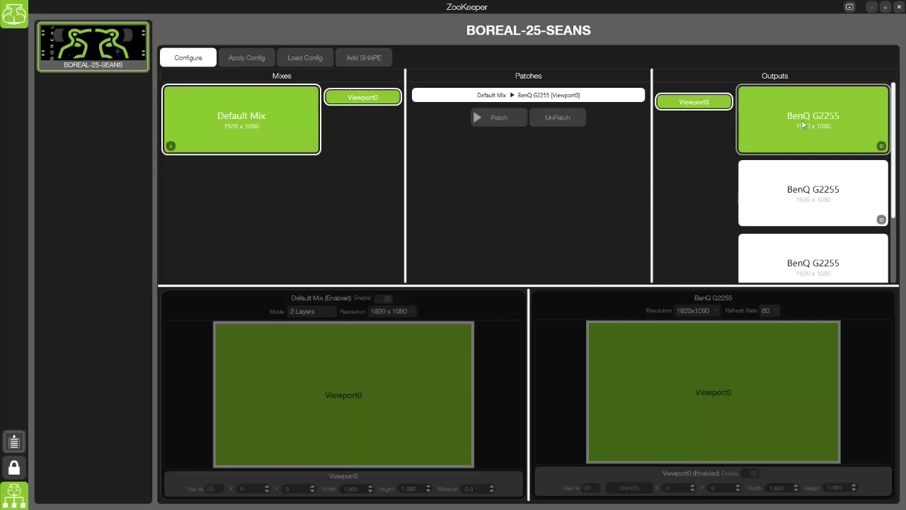
- Enter configuration editing, then unpatch and re-patch Default Mix to the first BenQ G2255
left_click(194, 59)
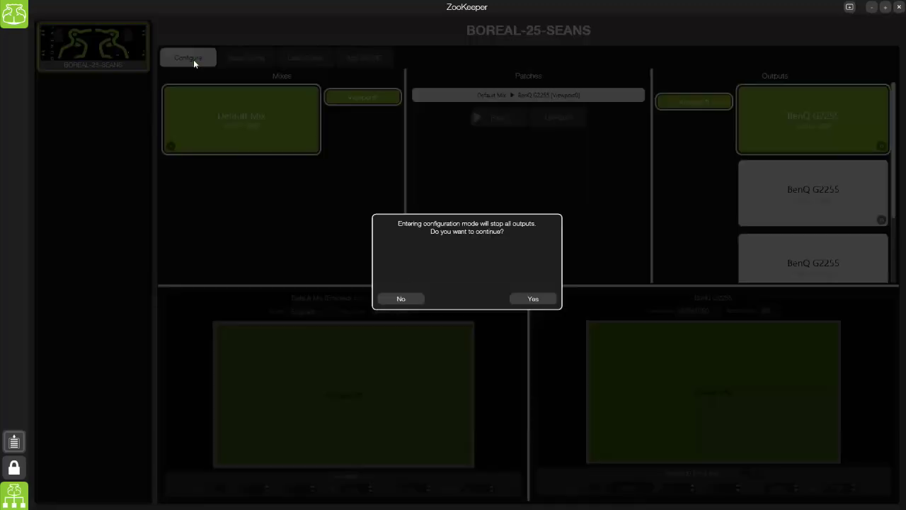
left_click(541, 299)
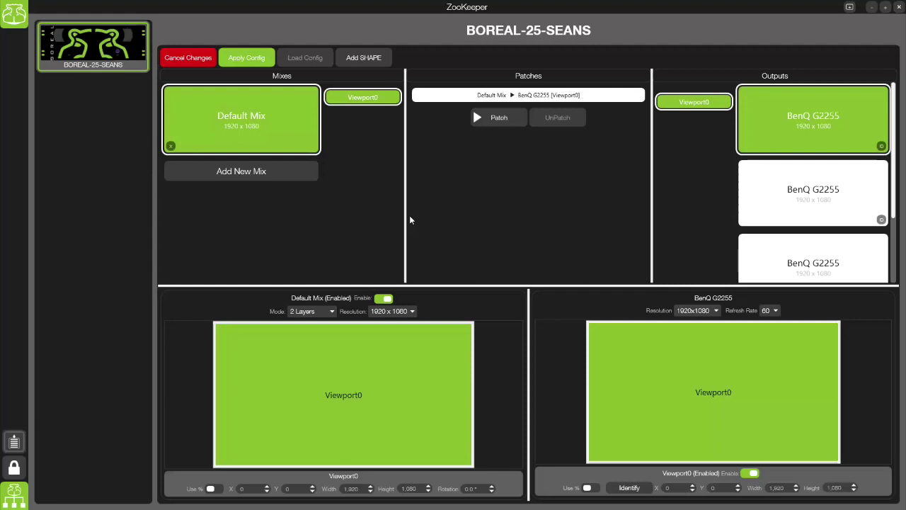
left_click(536, 93)
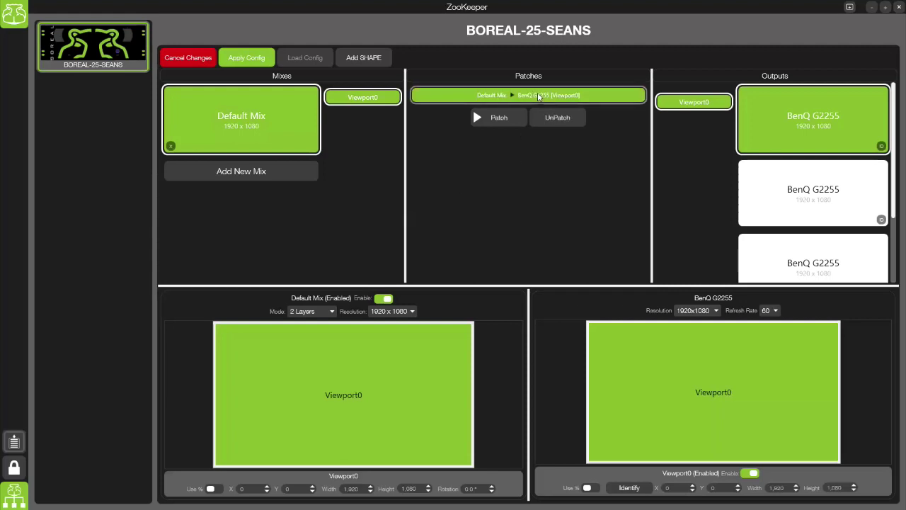
left_click(557, 118)
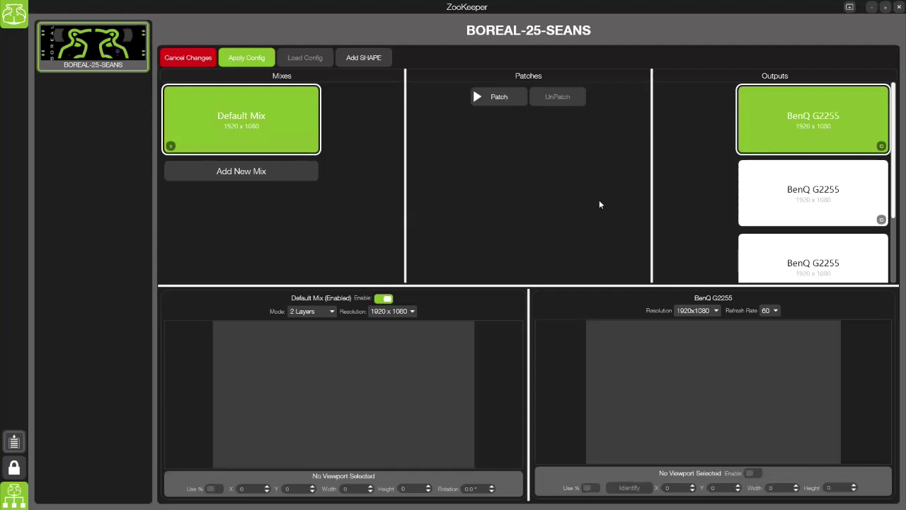
left_click(495, 97)
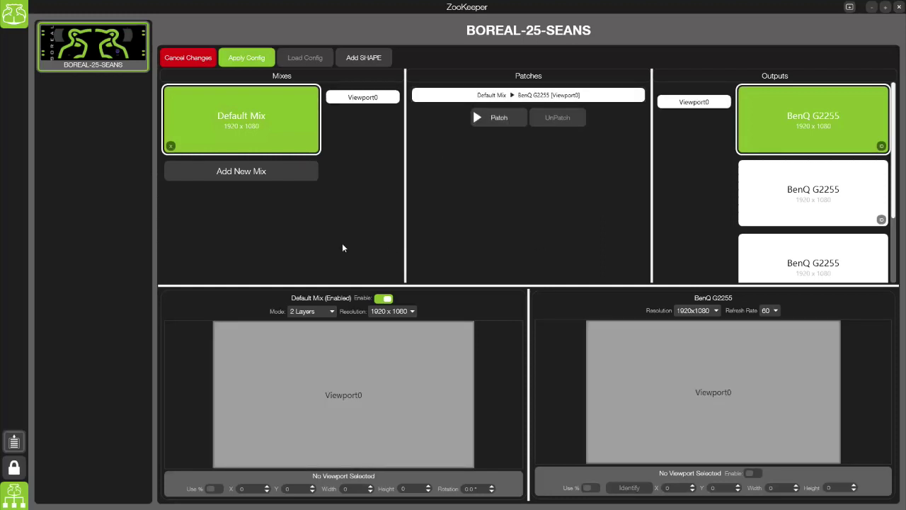
- Add Mix1 and patch it to the second BenQ G2255 output
left_click(272, 176)
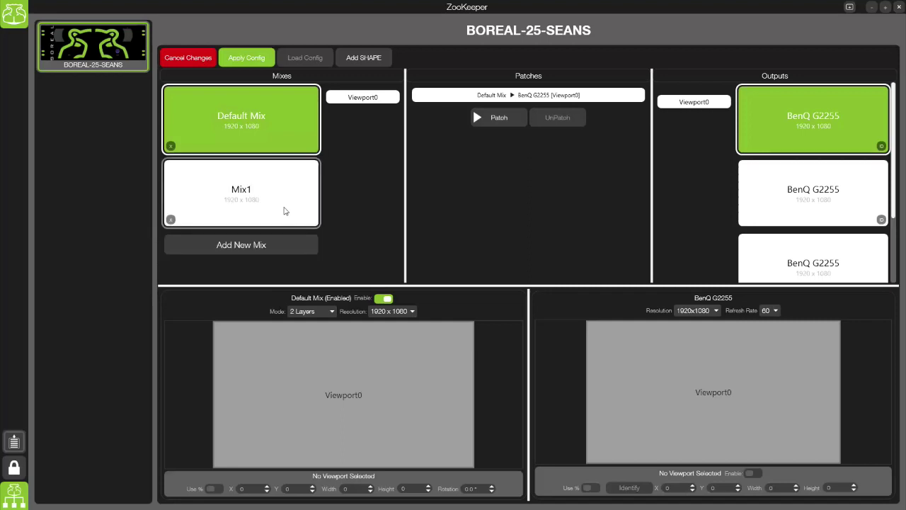
left_click(284, 210)
left_click(792, 192)
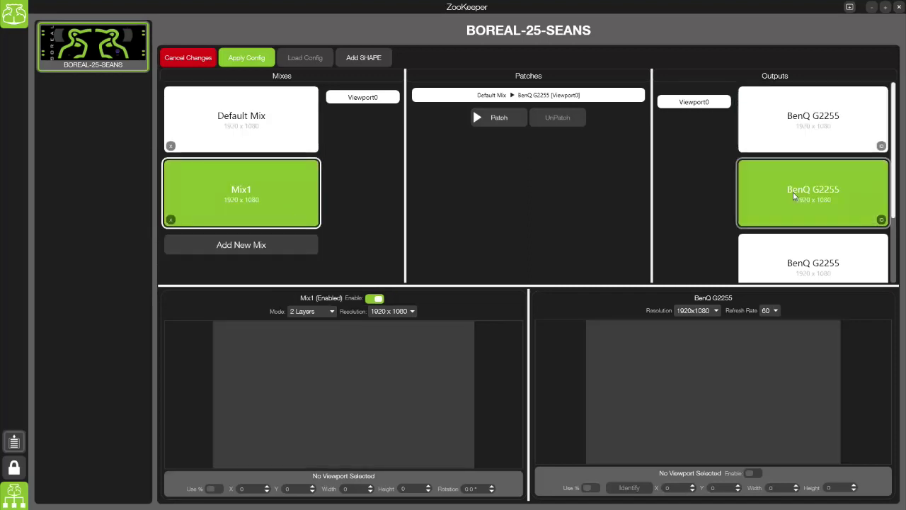
left_click(488, 117)
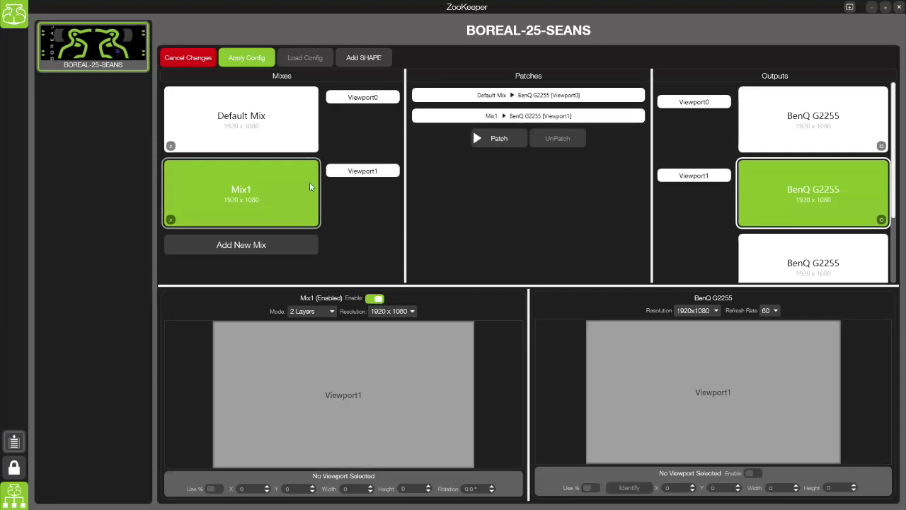
- Set Mix1 to 8 Layers and Default Mix to 4 Layers, then apply the configuration
left_click(357, 171)
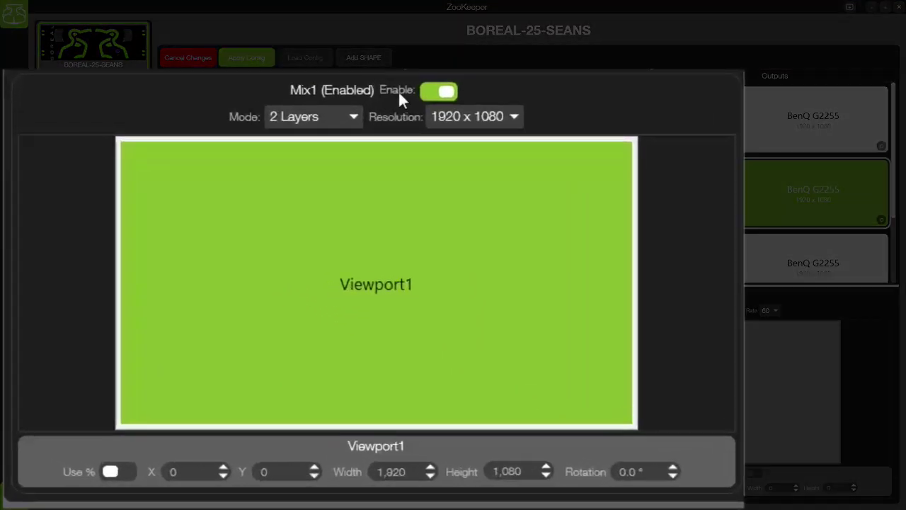
left_click(353, 120)
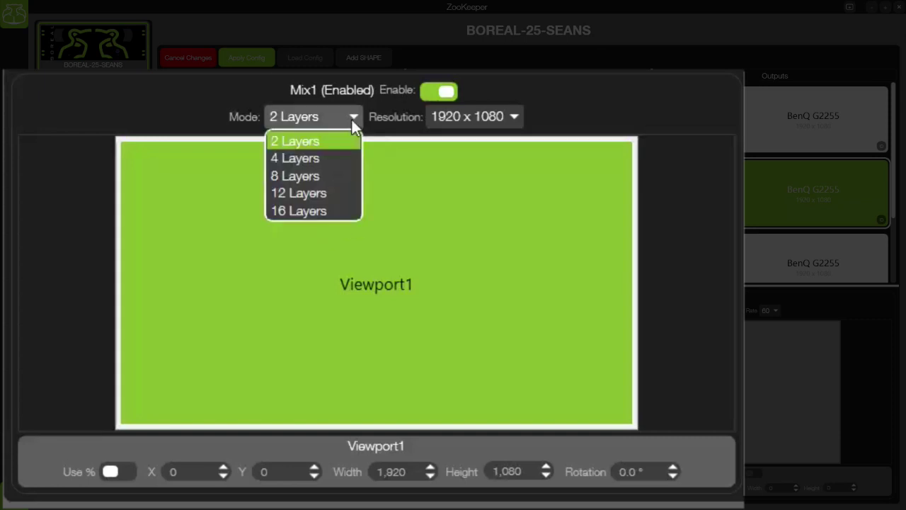
left_click(338, 175)
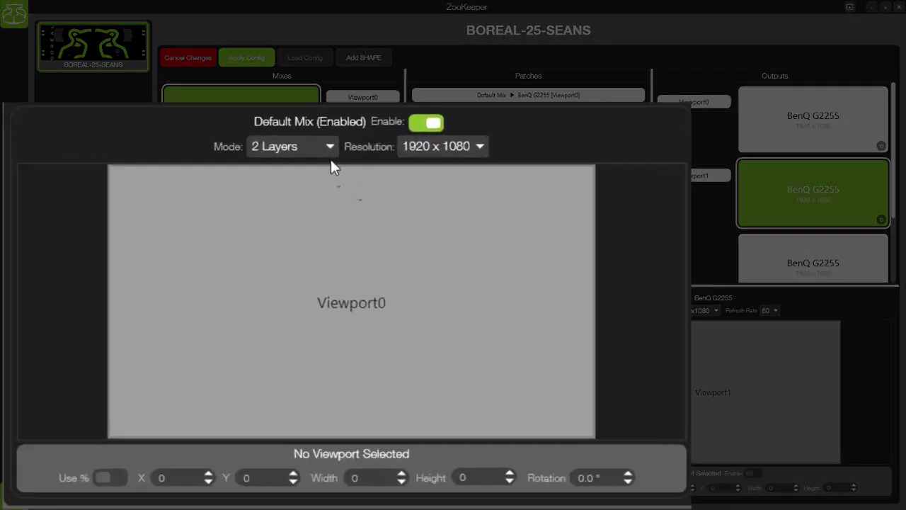
left_click(352, 121)
left_click(346, 163)
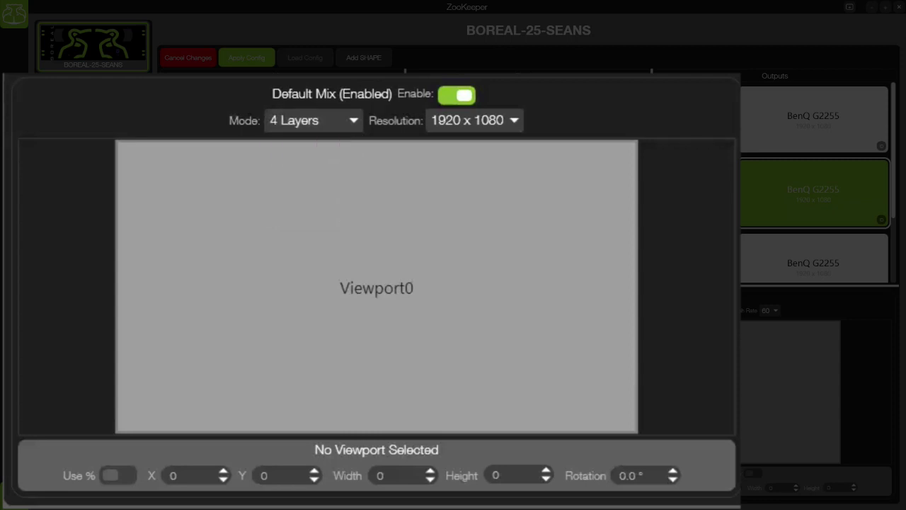
left_click(240, 61)
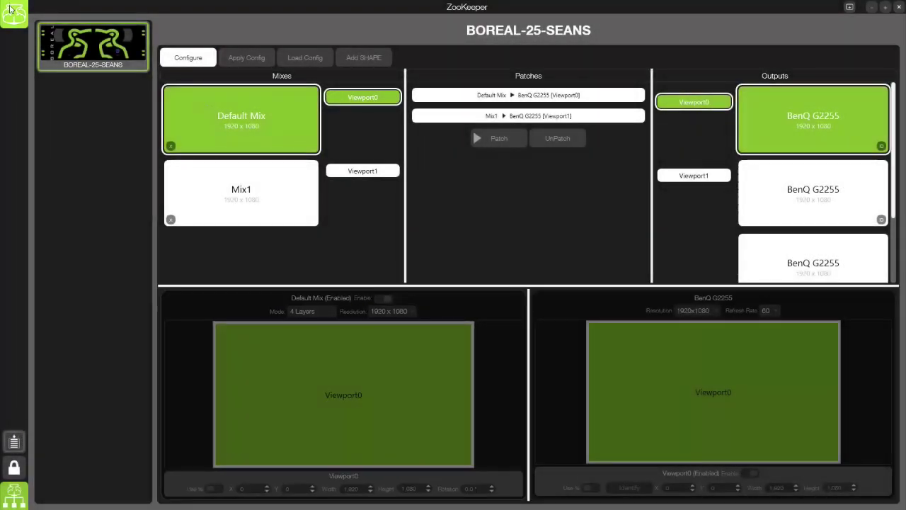
- Select Mix1 on the Mixes page and raise its first layer opacity to 100
left_click(14, 14)
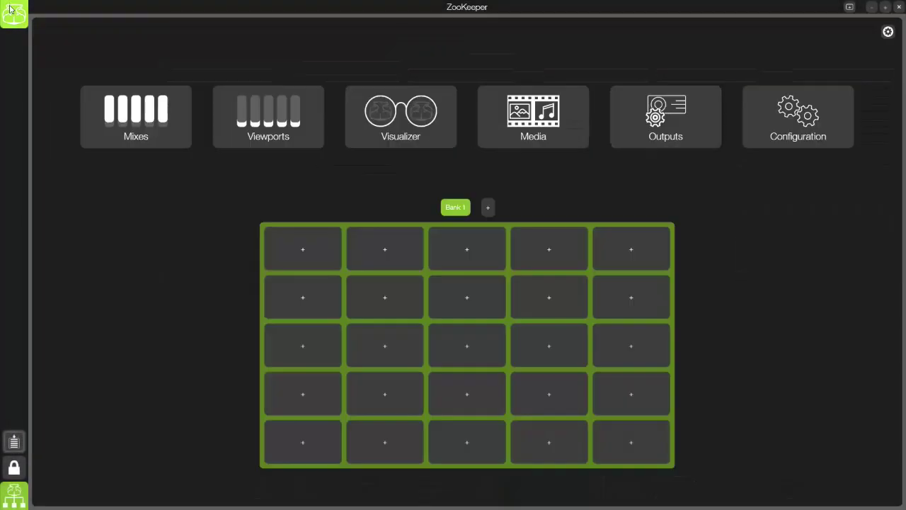
left_click(113, 119)
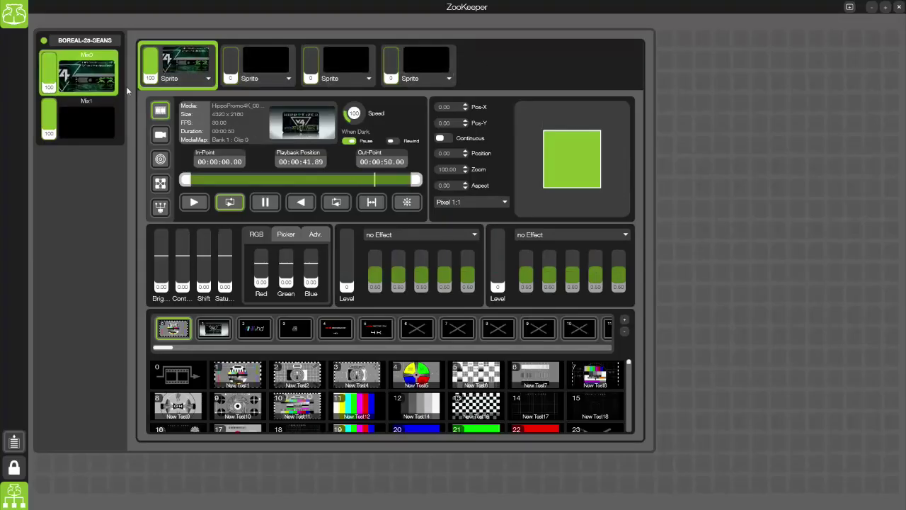
left_click(84, 128)
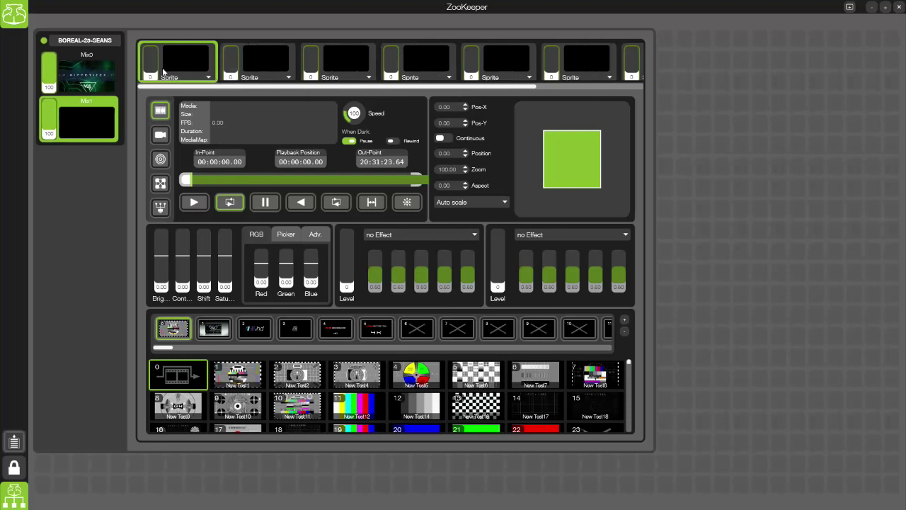
left_click_drag(150, 73, 150, 48)
- Load an LRV_GHD clip from media bank 2 onto Mix1's first layer
left_click(214, 328)
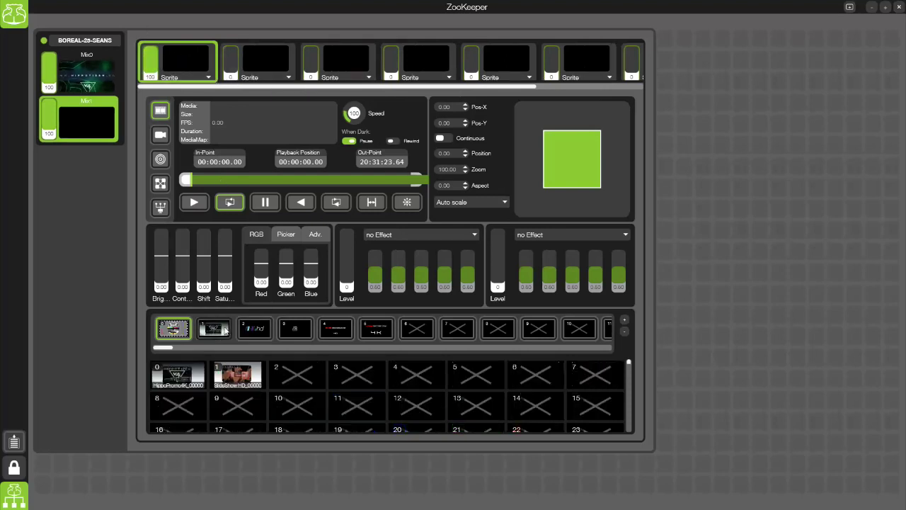
left_click(237, 375)
left_click(196, 375)
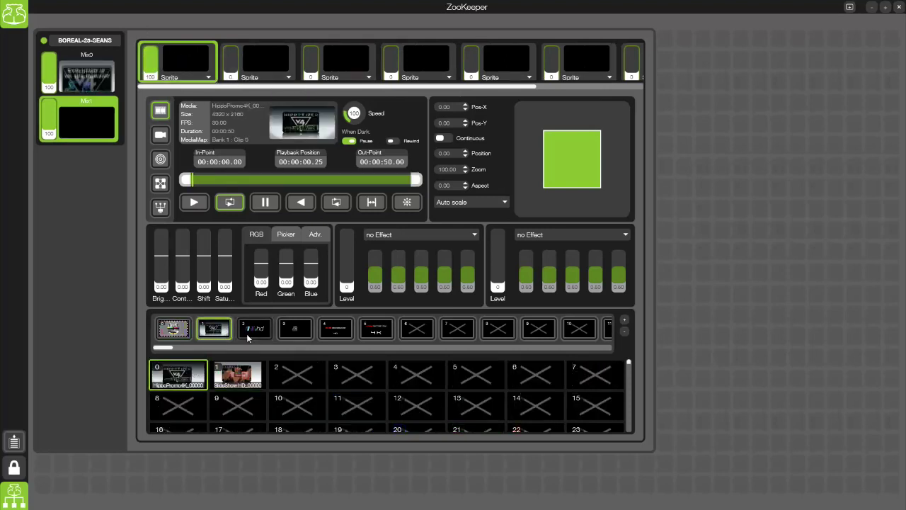
left_click(254, 329)
left_click(238, 375)
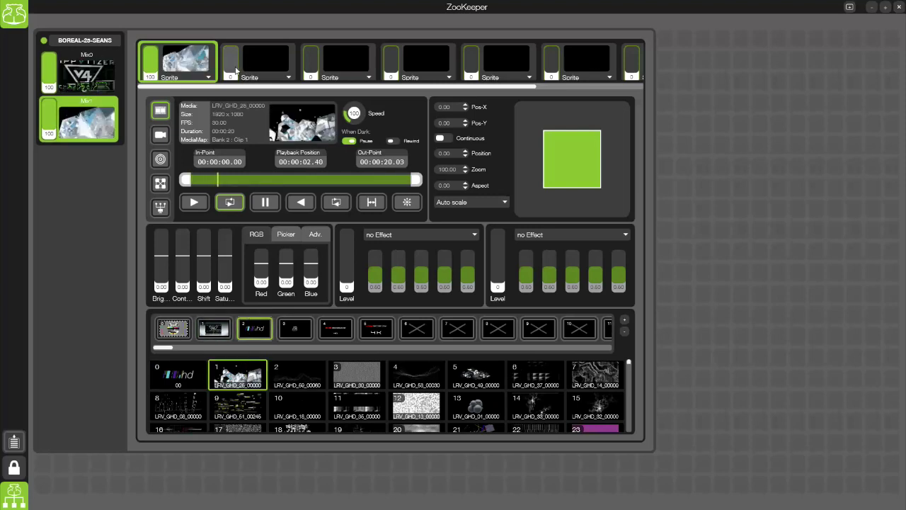
- Load the SlideShow HD clip from bank 1 onto Mix1's second layer
left_click(261, 62)
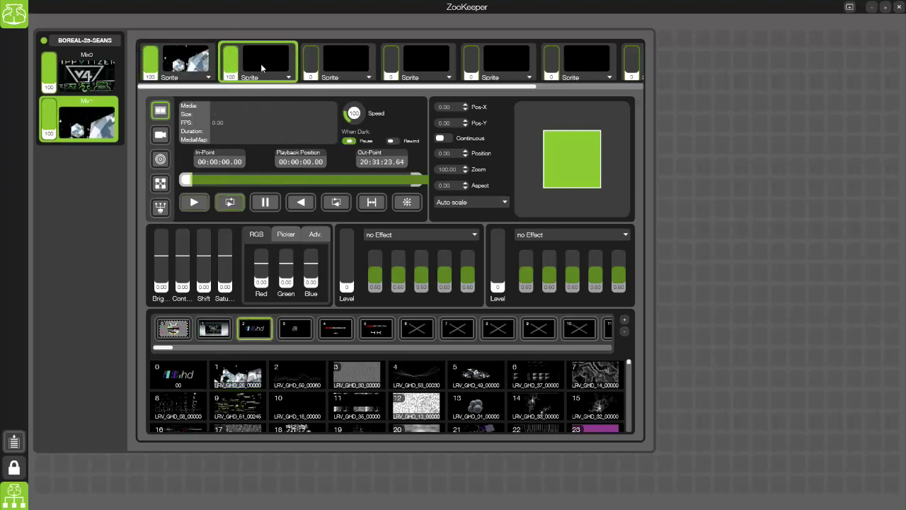
left_click(214, 328)
left_click(238, 376)
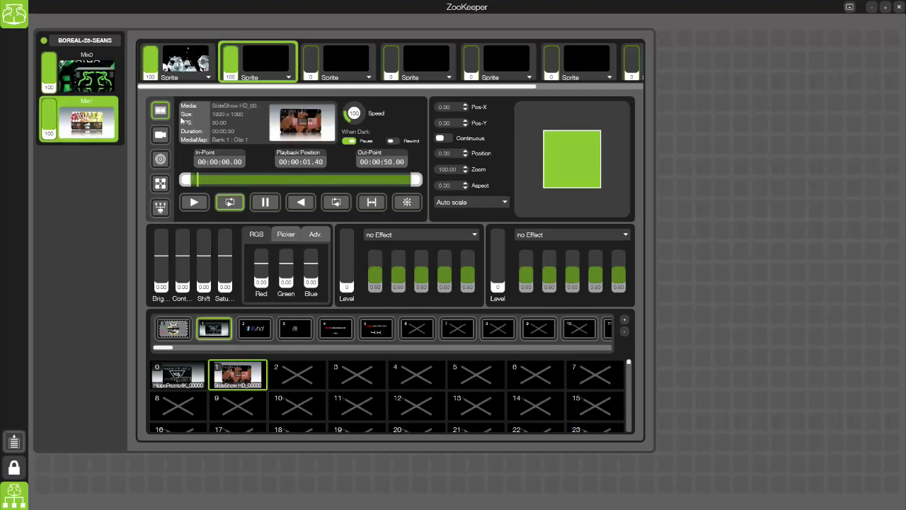
left_click(98, 127)
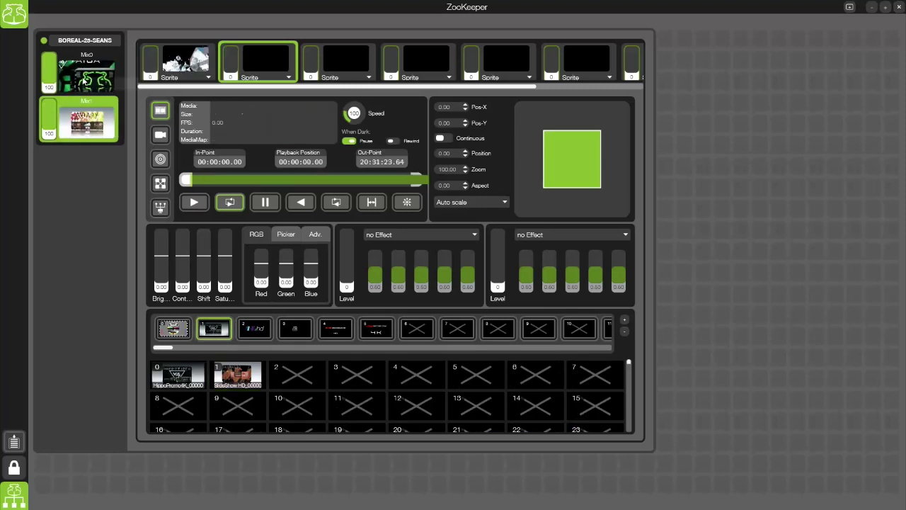
- Return to the Outputs page and enter configuration editing
left_click(14, 21)
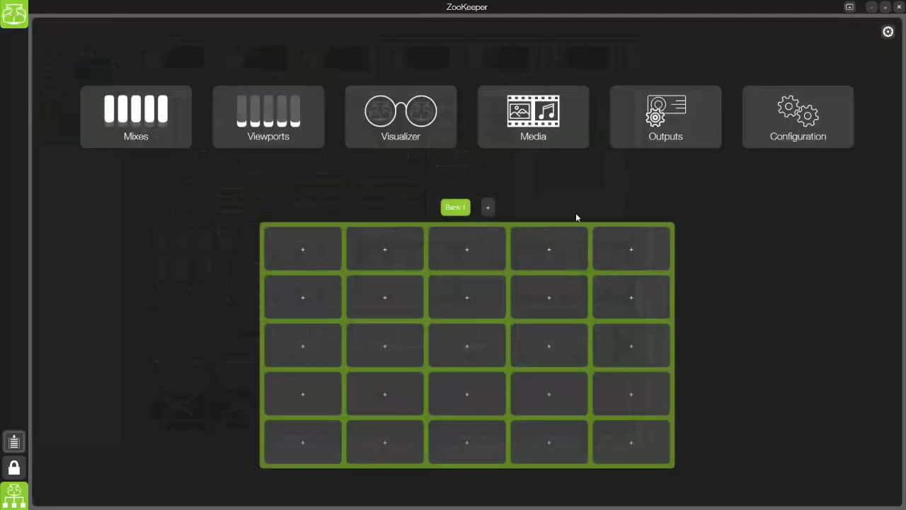
left_click(638, 131)
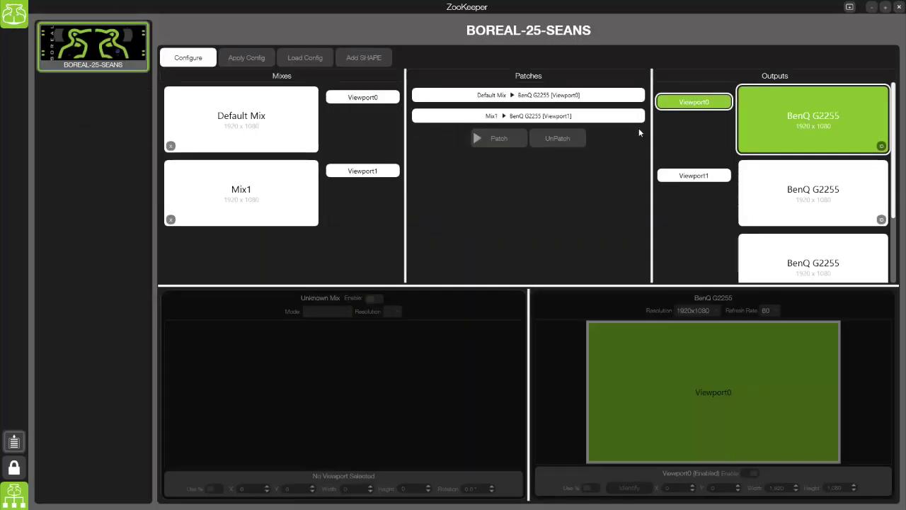
left_click(189, 57)
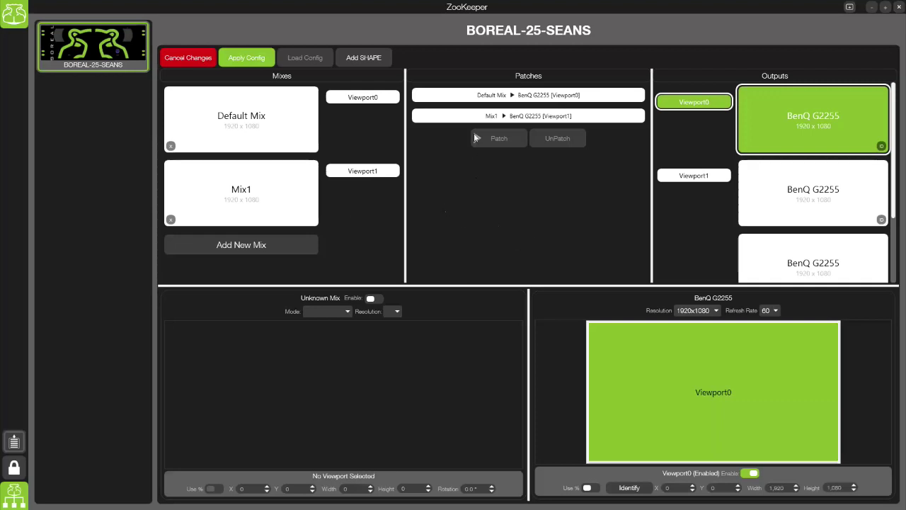
- Unpatch the Mix1 and Default Mix patches, then delete Mix1
left_click(548, 116)
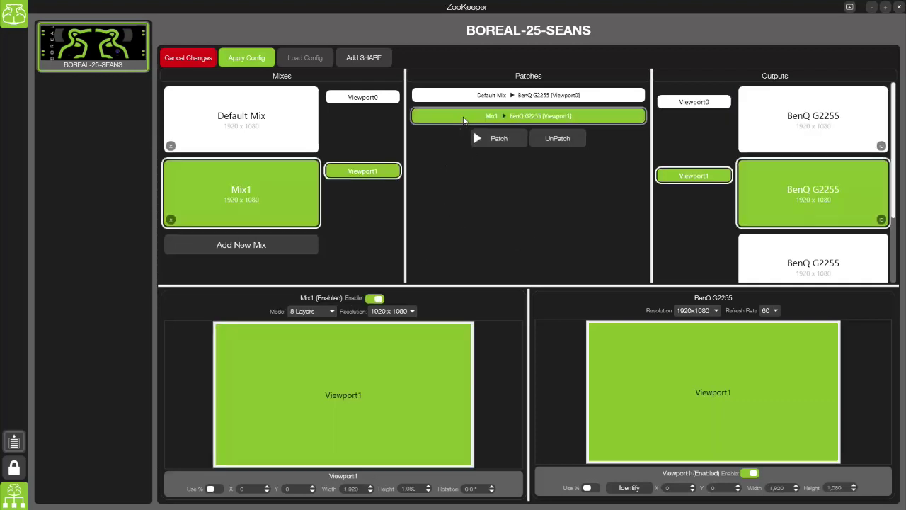
left_click(557, 138)
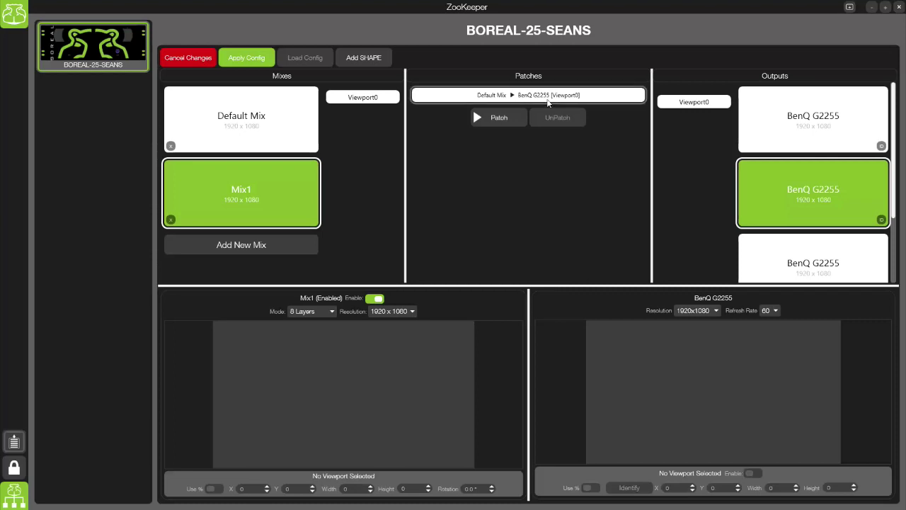
left_click(538, 94)
left_click(557, 116)
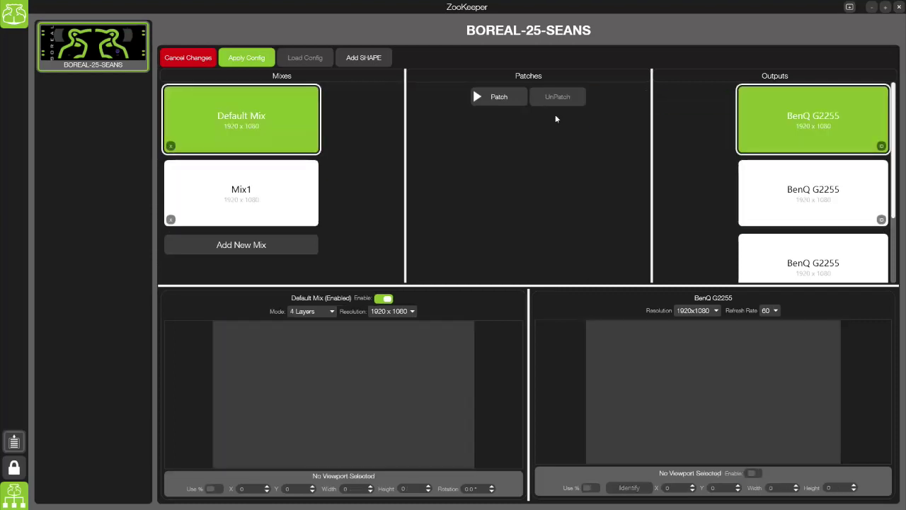
left_click(171, 220)
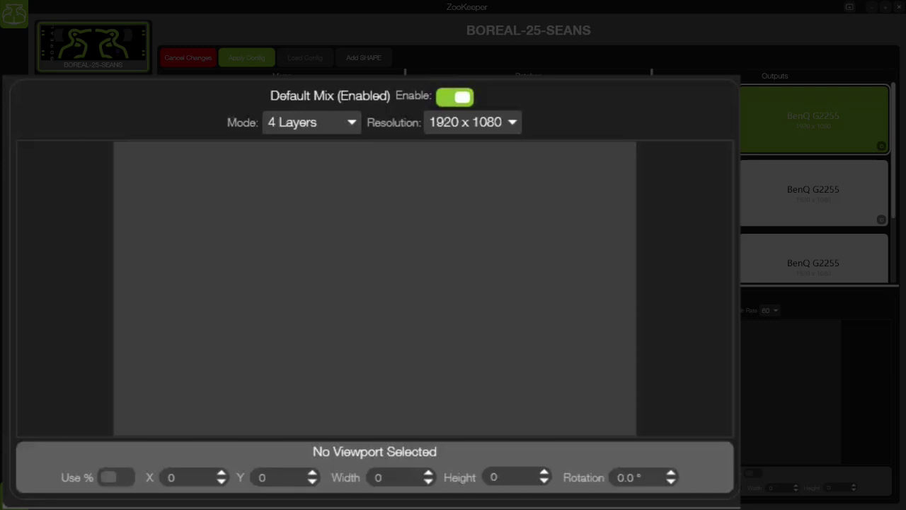
- Give Default Mix a custom resolution of 3600 x 1080
left_click(513, 122)
left_click(511, 163)
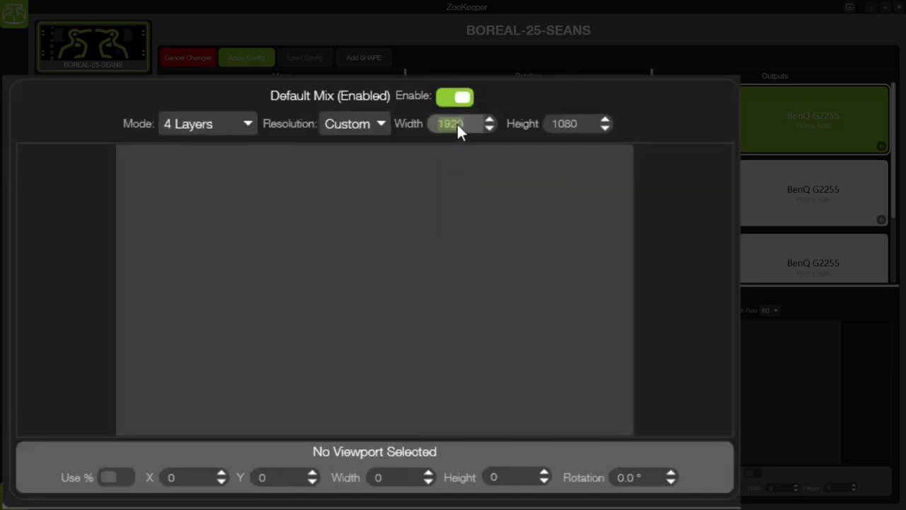
type("3600")
left_click(569, 126)
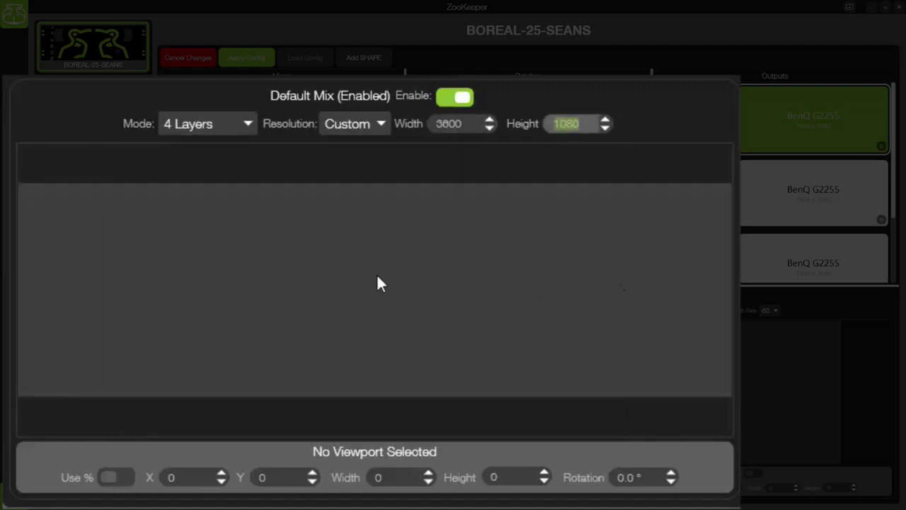
- Set Default Mix to 8 Layers and select the second BenQ G2255 output
left_click(246, 124)
left_click(237, 188)
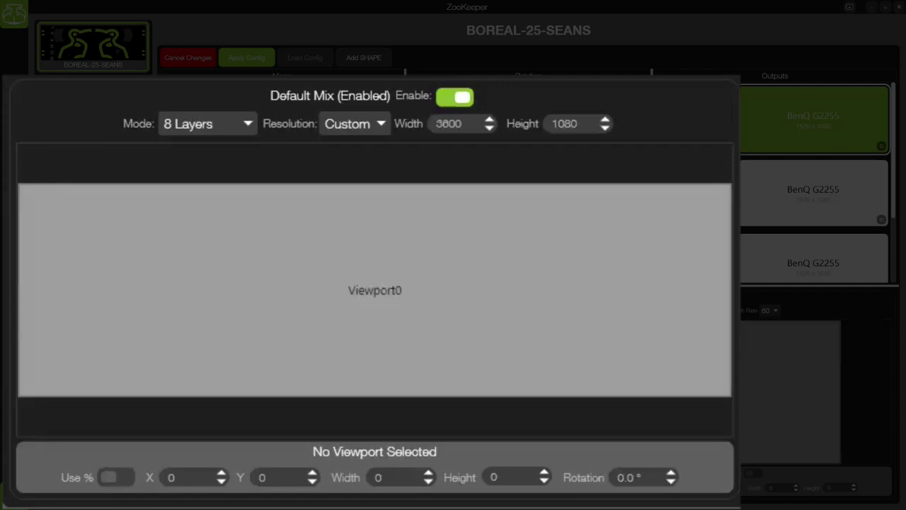
left_click(814, 191)
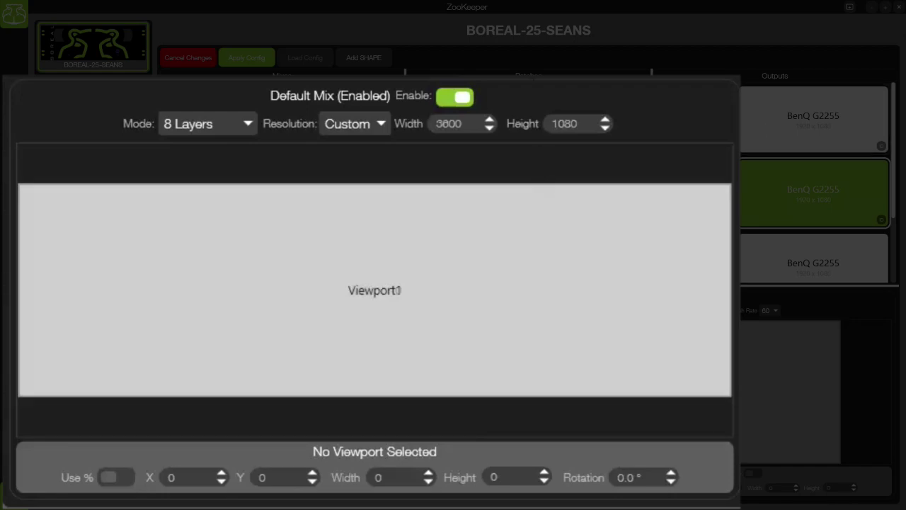
- Set the widths of Viewport0 and Viewport1 to 1920
left_click(625, 321)
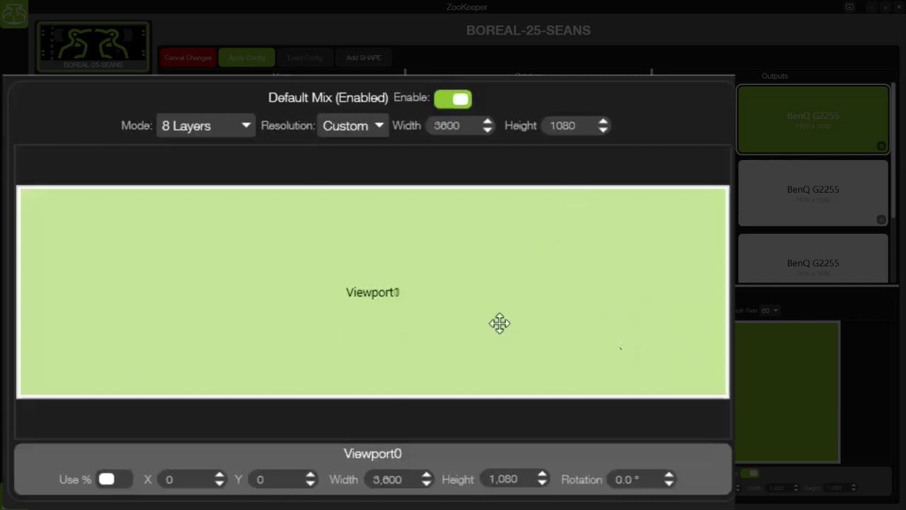
double_click(416, 482)
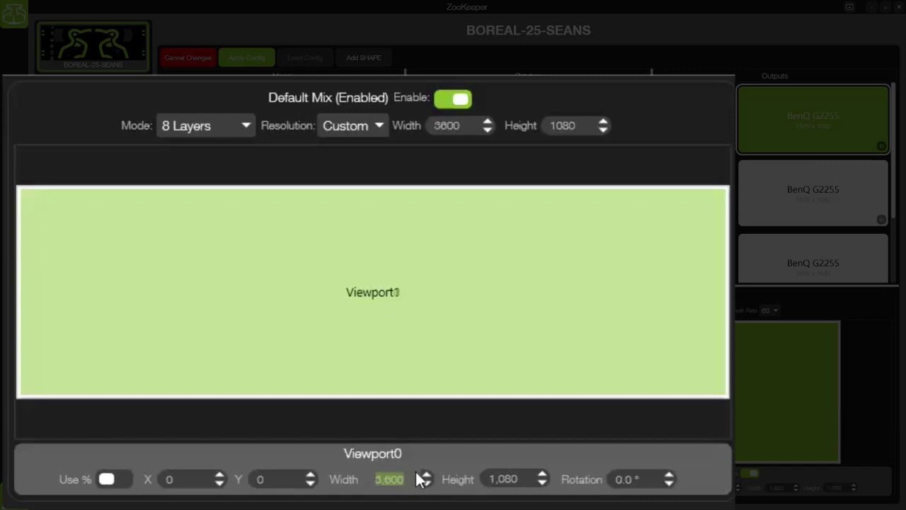
type("1920")
key("Return")
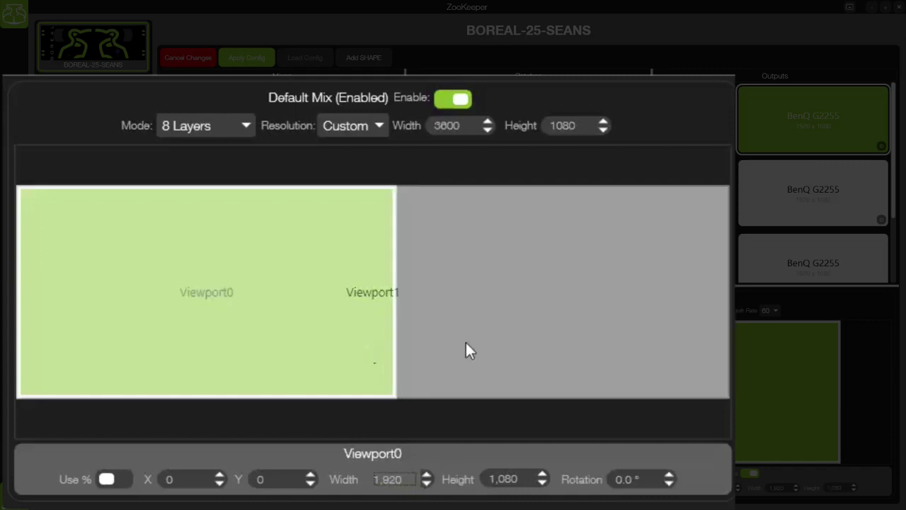
left_click(465, 347)
double_click(407, 476)
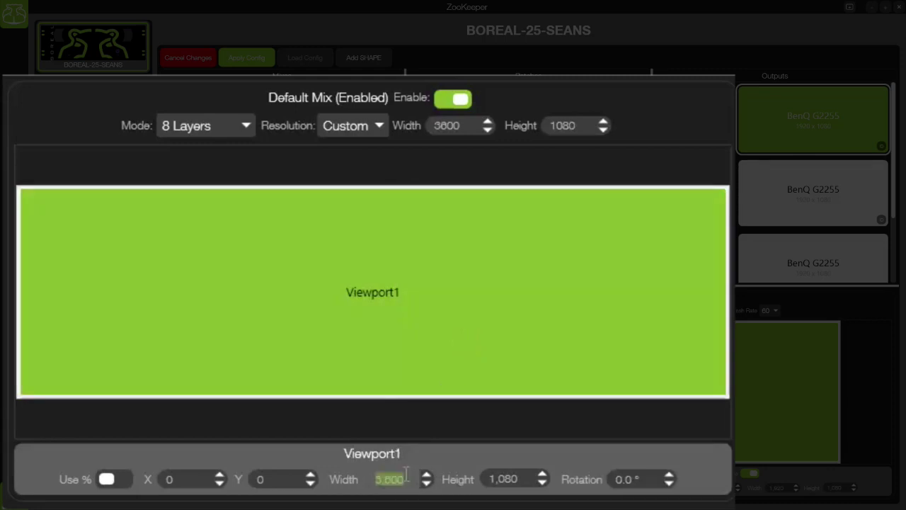
type("1920")
key("Return")
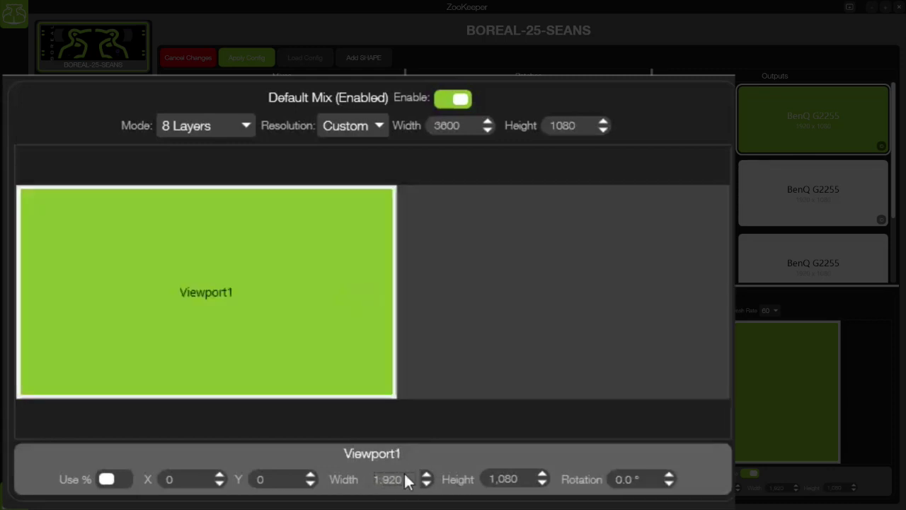
- Move Viewport1 to the right half of the mix and apply the configuration
left_click_drag(279, 321, 593, 295)
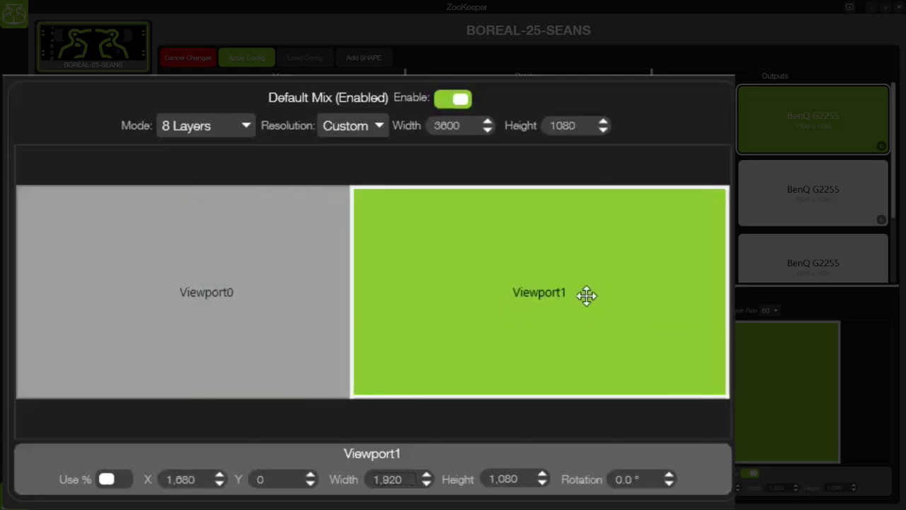
left_click(295, 313)
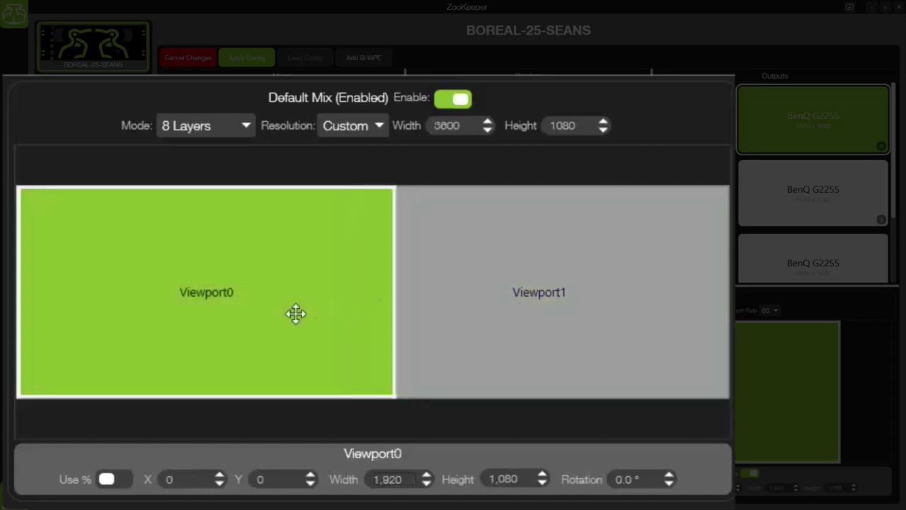
left_click(542, 310)
left_click(326, 334)
left_click(252, 62)
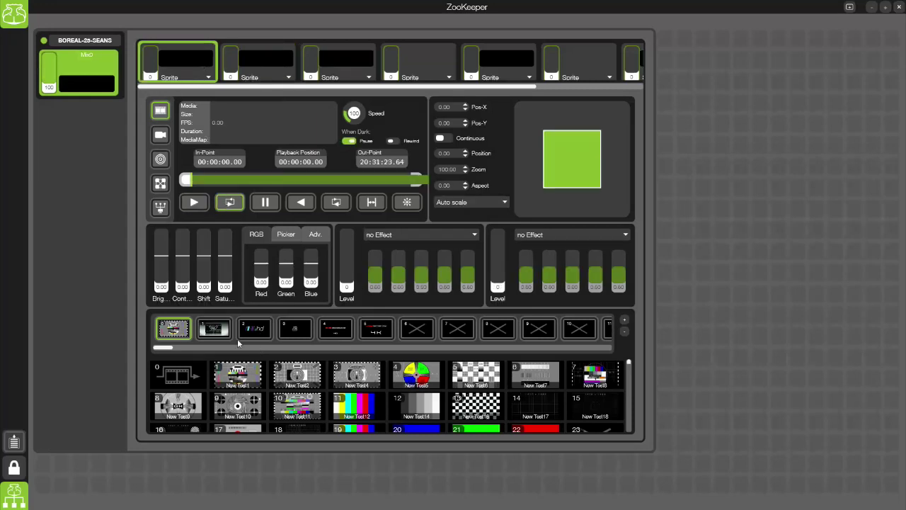
- Play the bank 1 tile 0 promo clip on layer 1 at full level, Pixel 1:1 scaling, then reopen Outputs
left_click(213, 327)
left_click(178, 375)
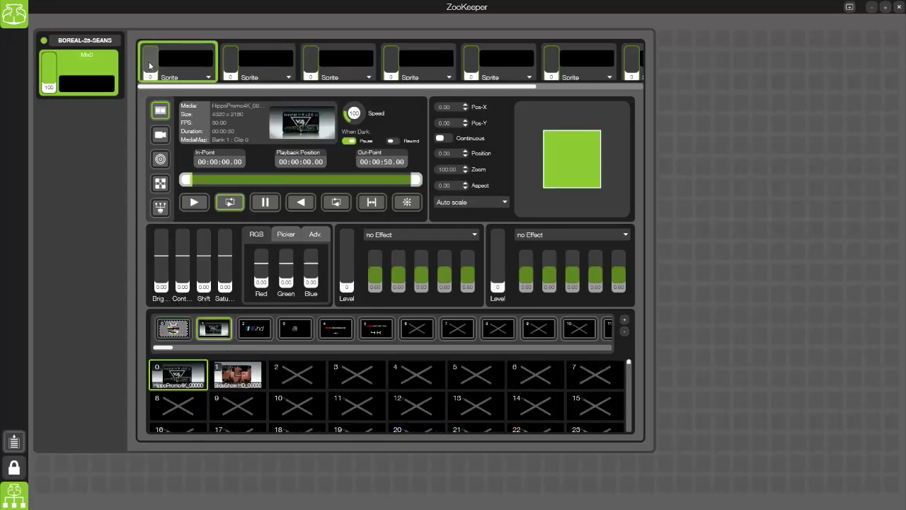
left_click_drag(150, 65, 149, 47)
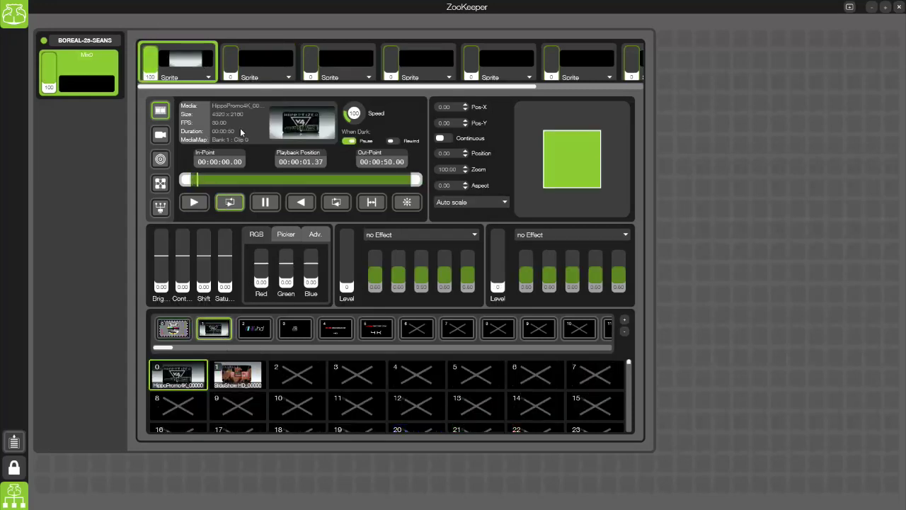
left_click(505, 202)
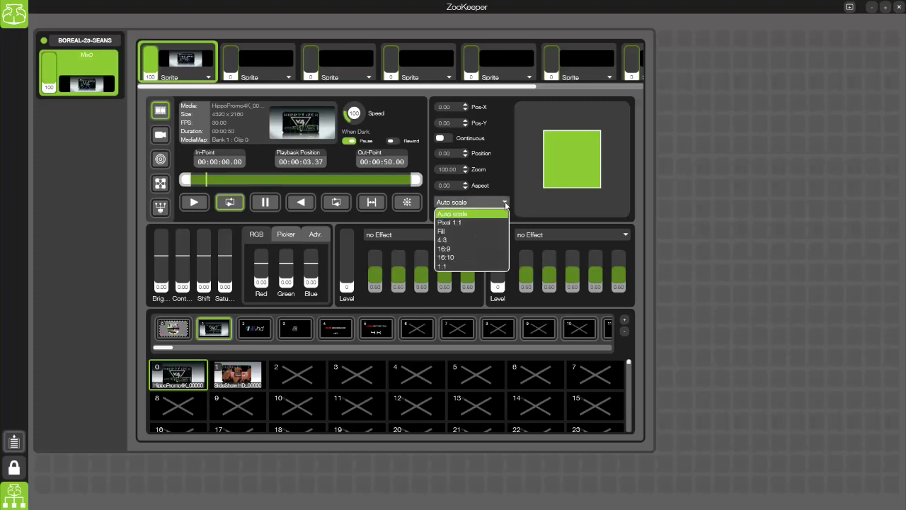
left_click(450, 222)
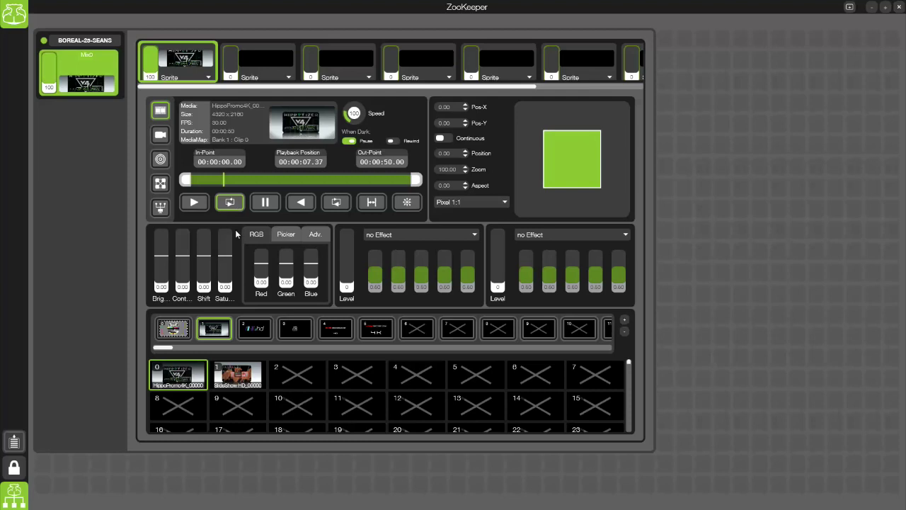
left_click(11, 10)
left_click(652, 120)
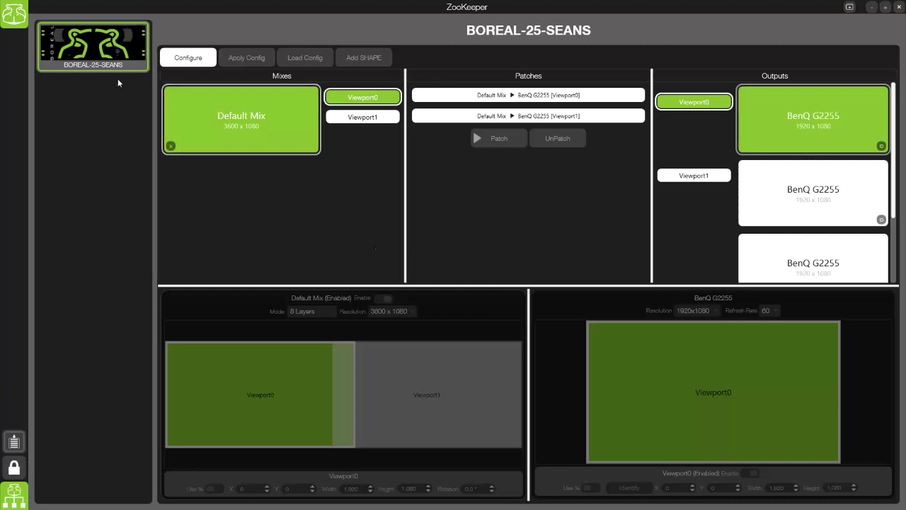
- Enter configuration editing and unpatch the Default Mix ▶ BenQ G2255 [Viewport1] patch
left_click(168, 57)
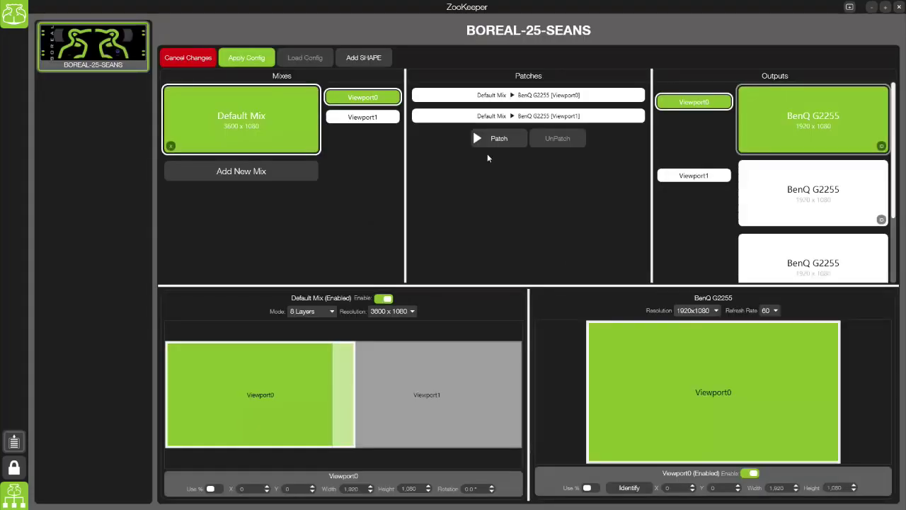
left_click(472, 121)
left_click(570, 140)
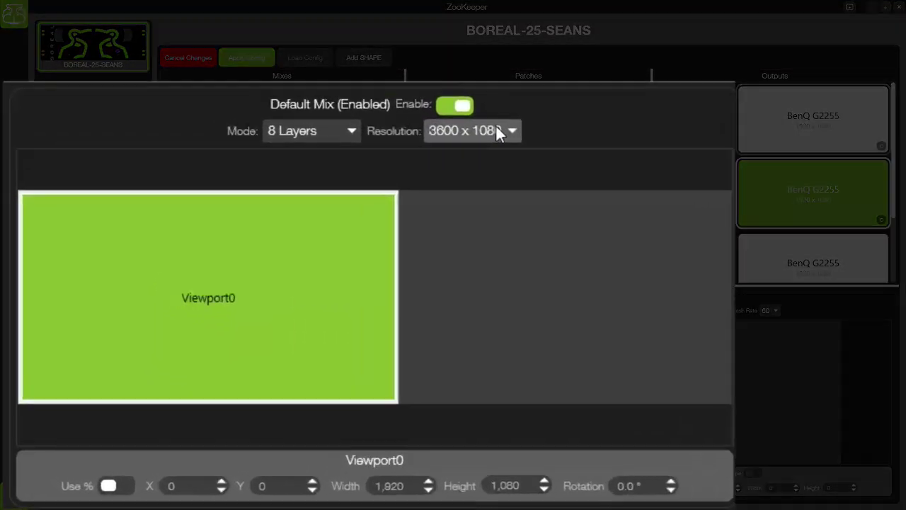
- Set Default Mix's resolution to Custom with width 3840 and height 2160
left_click(415, 272)
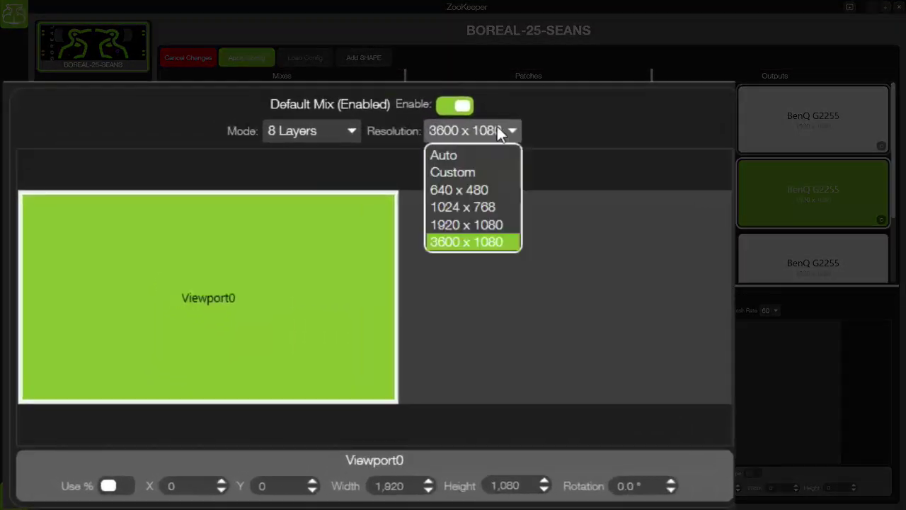
left_click(508, 173)
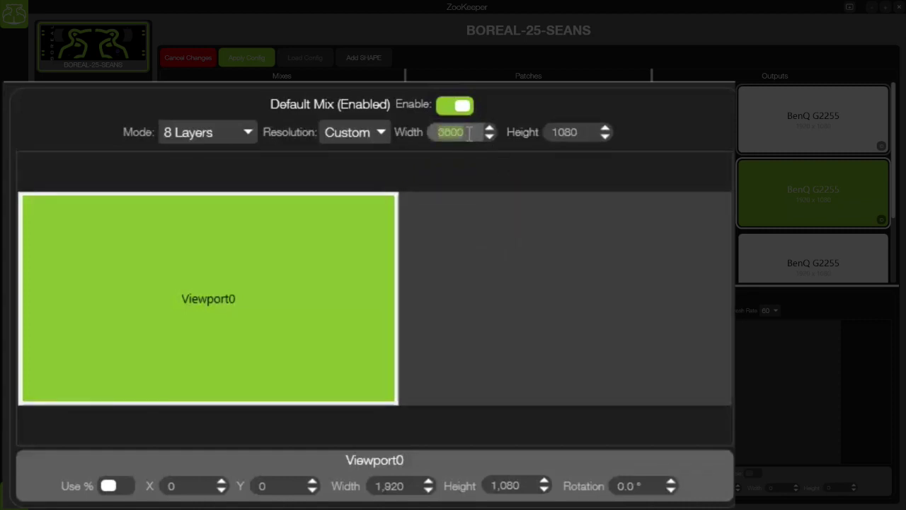
type("3840")
left_click(588, 132)
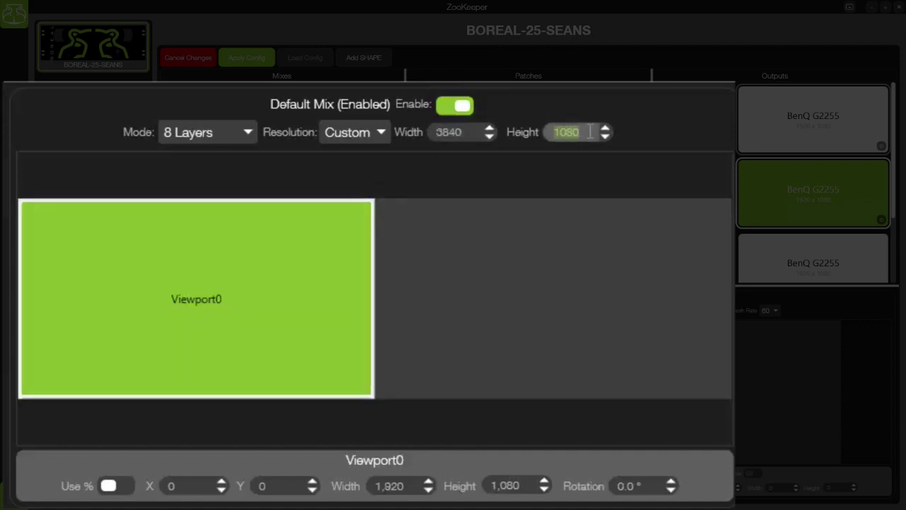
type("2160")
key("Return")
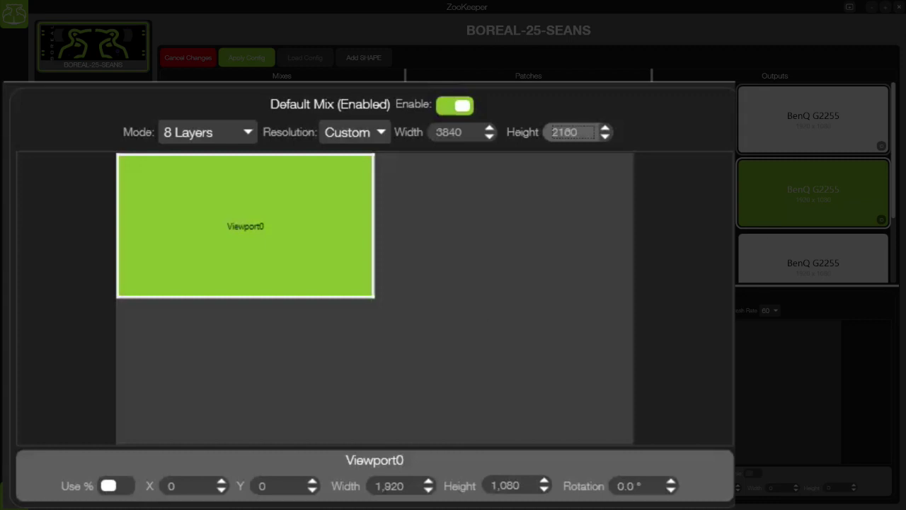
left_click(816, 125)
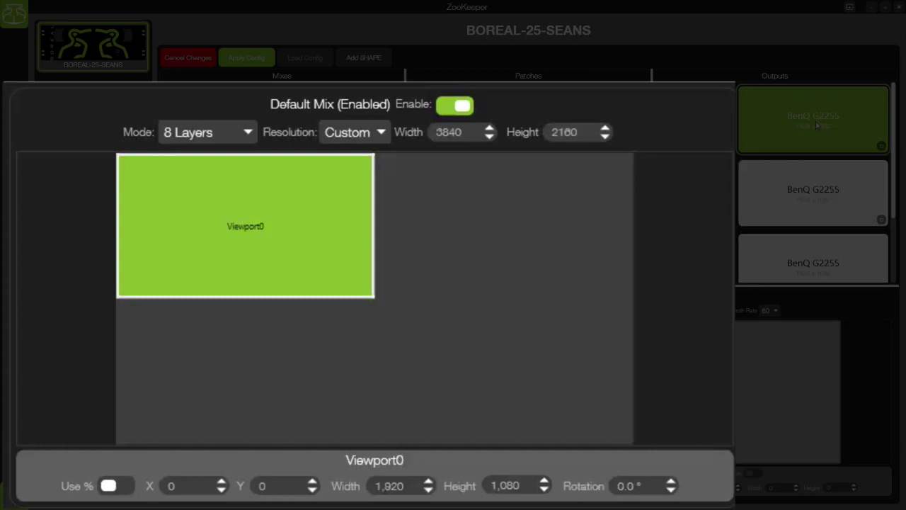
- Size Viewport1 to 1920×1080 at X 1920 beside Viewport0, then select the third BenQ G2255 output
left_click(839, 199)
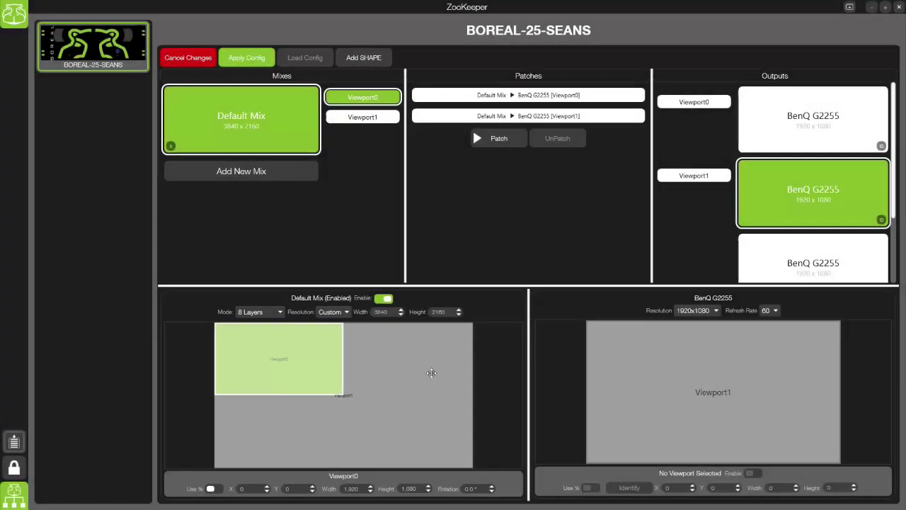
left_click(485, 338)
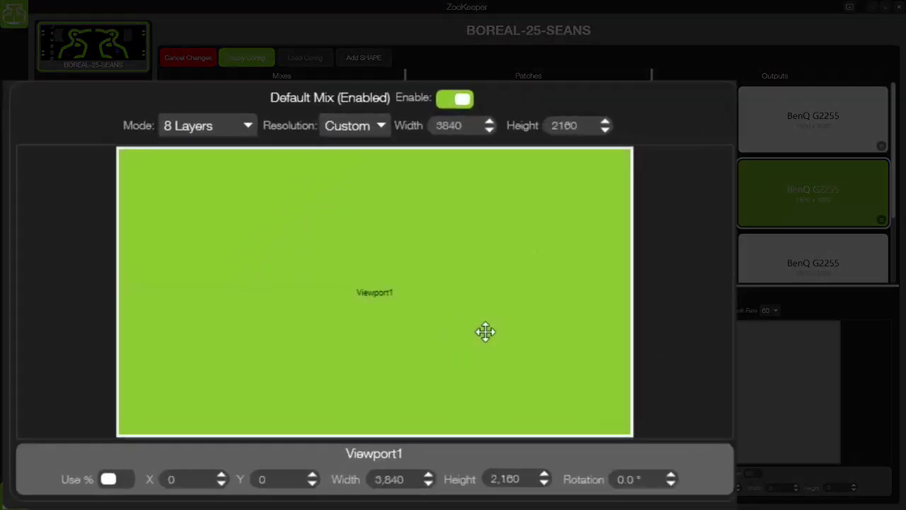
left_click(403, 484)
type("1920")
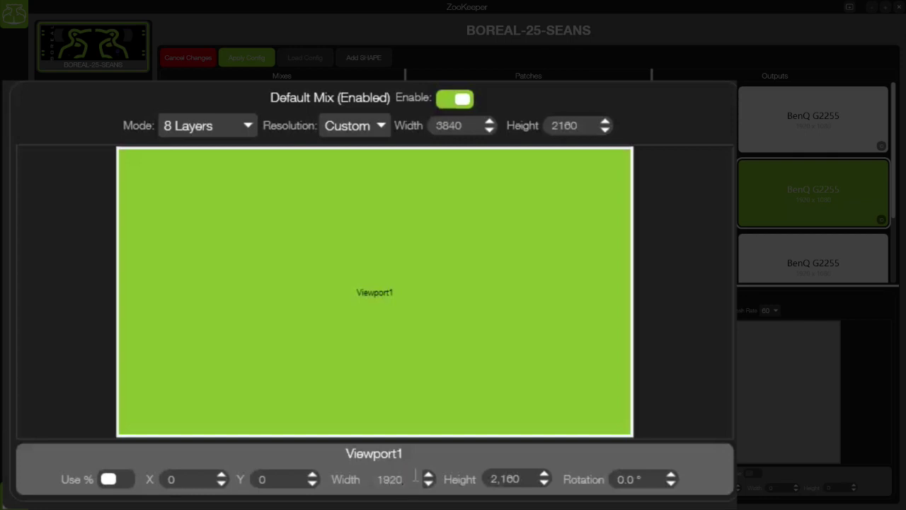
left_click(529, 477)
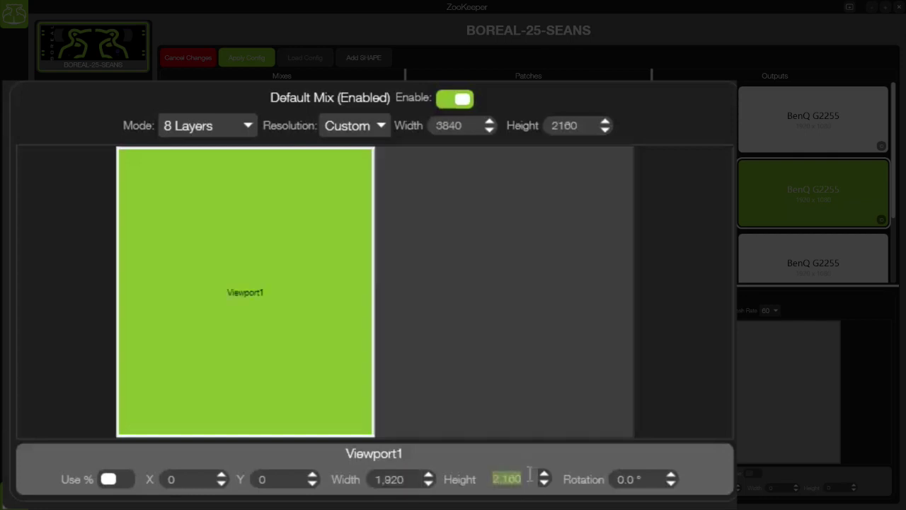
type("1080")
key("Return")
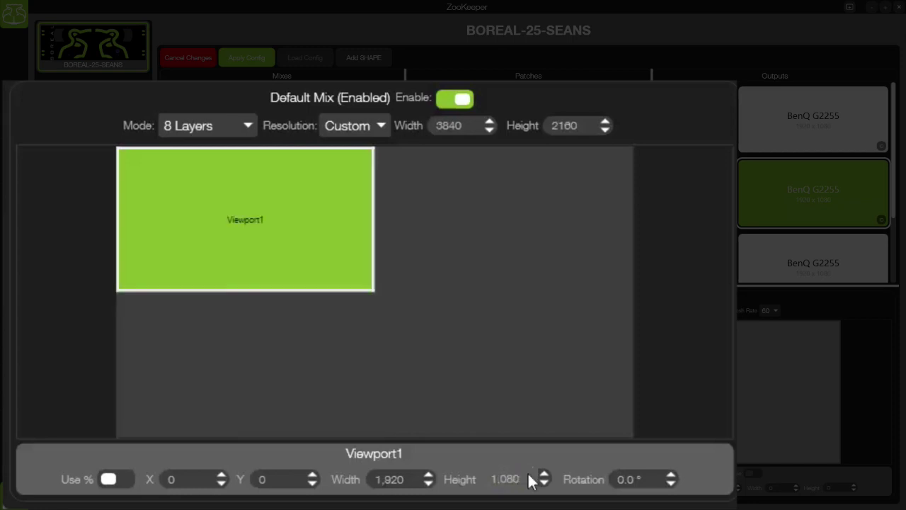
left_click_drag(278, 209, 538, 205)
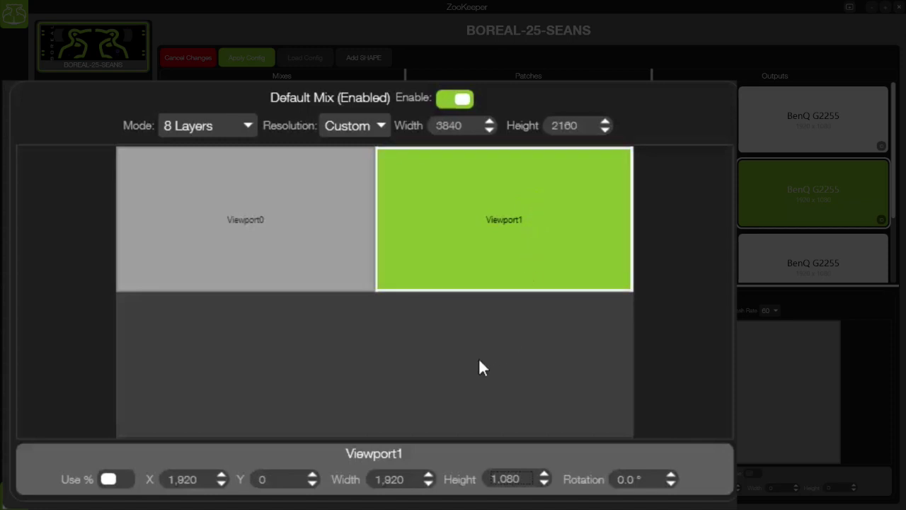
left_click(800, 258)
scroll(872, 218, "down", 1)
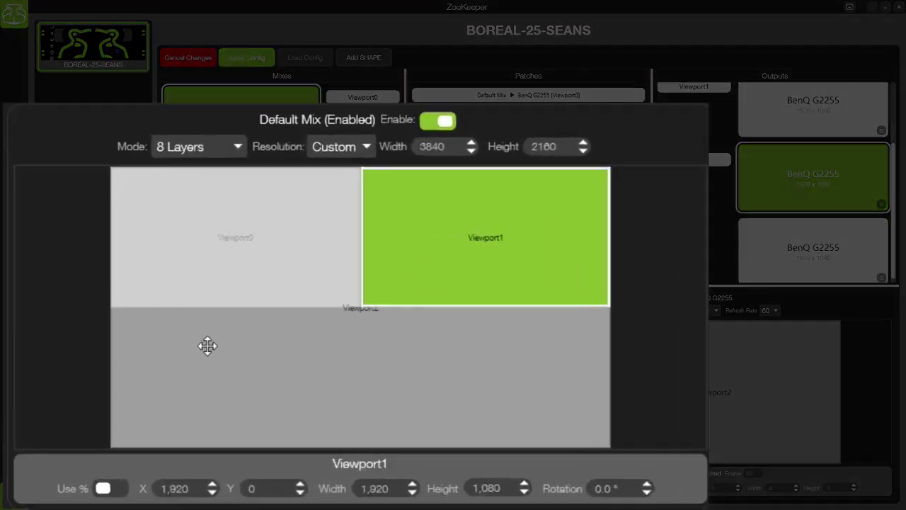
- Switch Viewport2 to Use % values and reset it to the mix's top-left corner
left_click(214, 329)
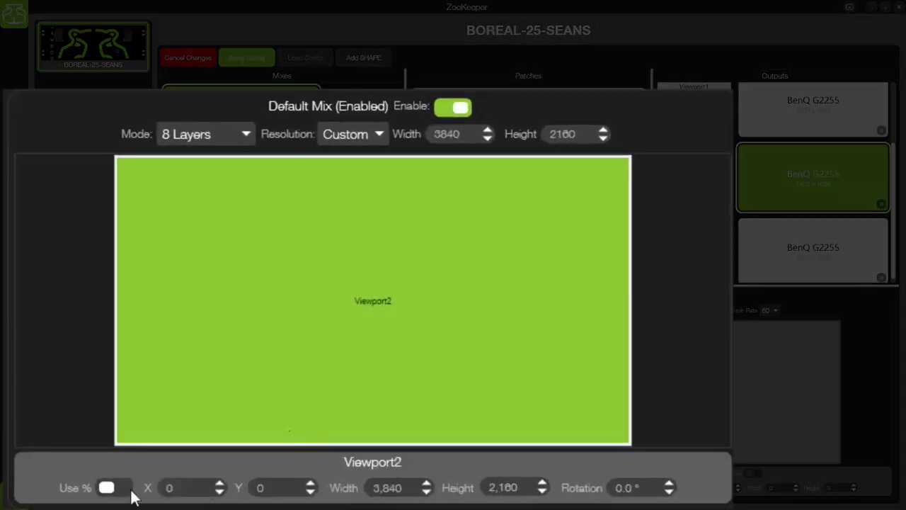
left_click(106, 487)
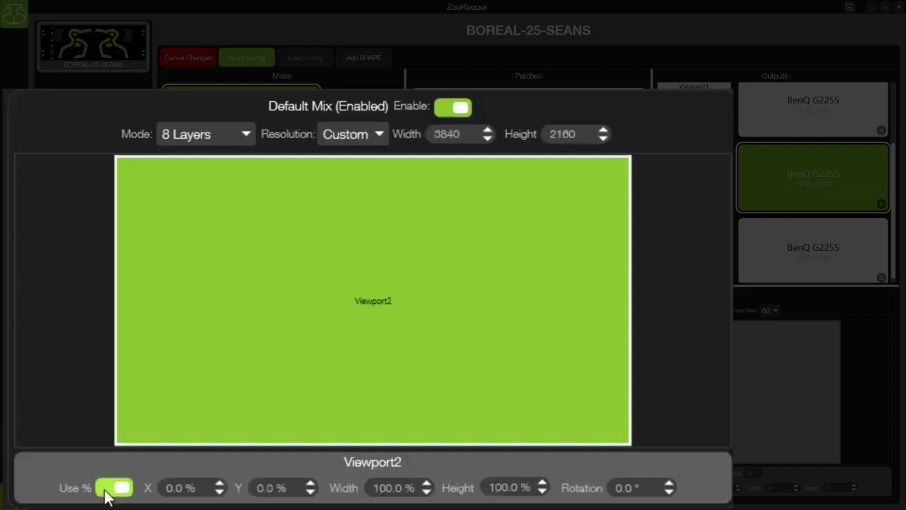
left_click(199, 493)
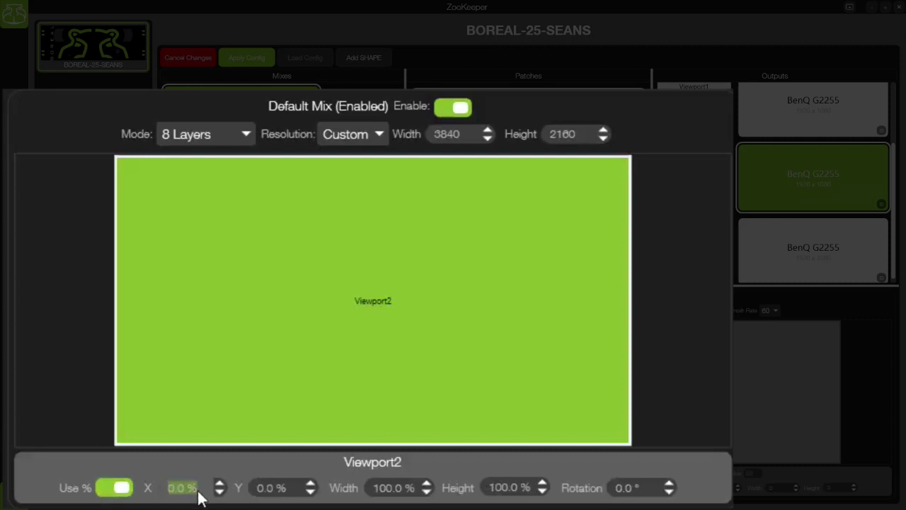
type("50")
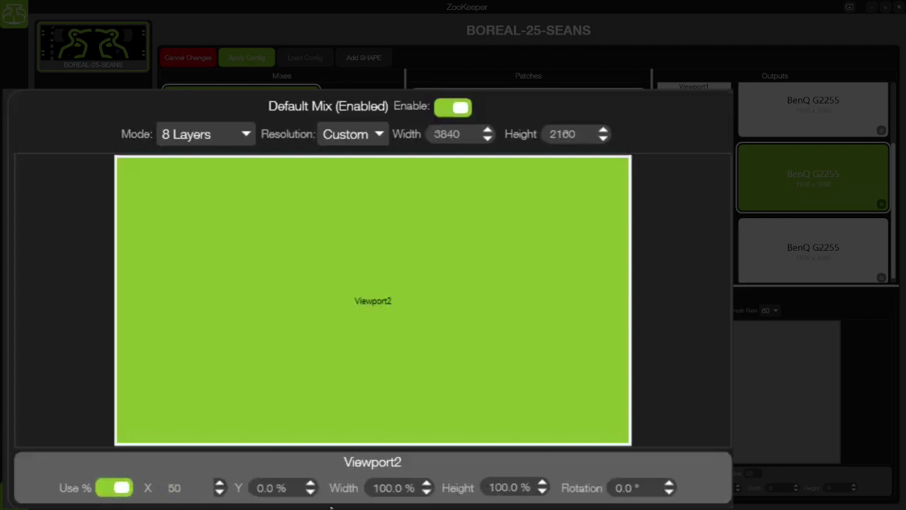
left_click(290, 495)
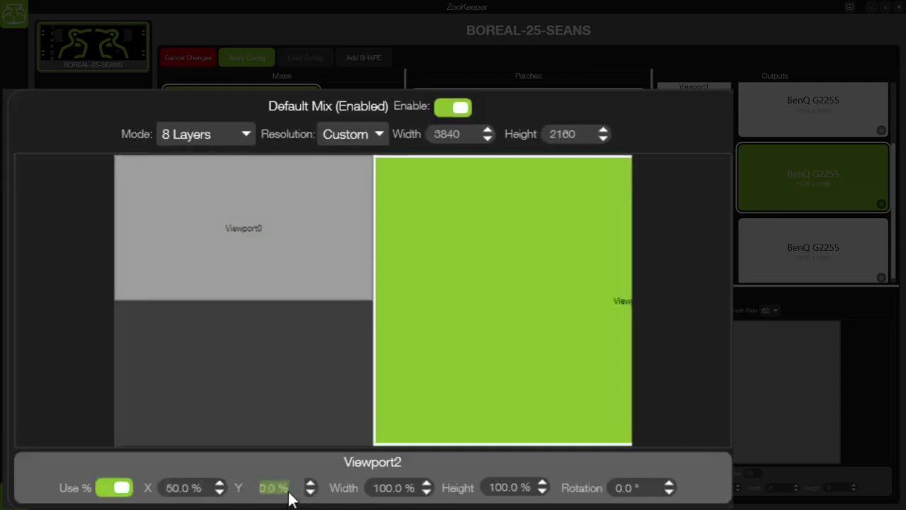
type("50")
key("Return")
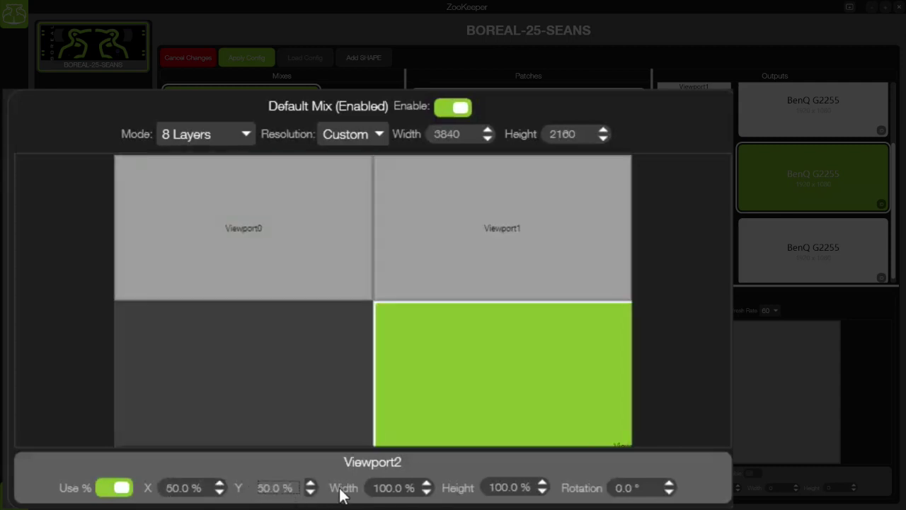
left_click_drag(495, 369, 259, 232)
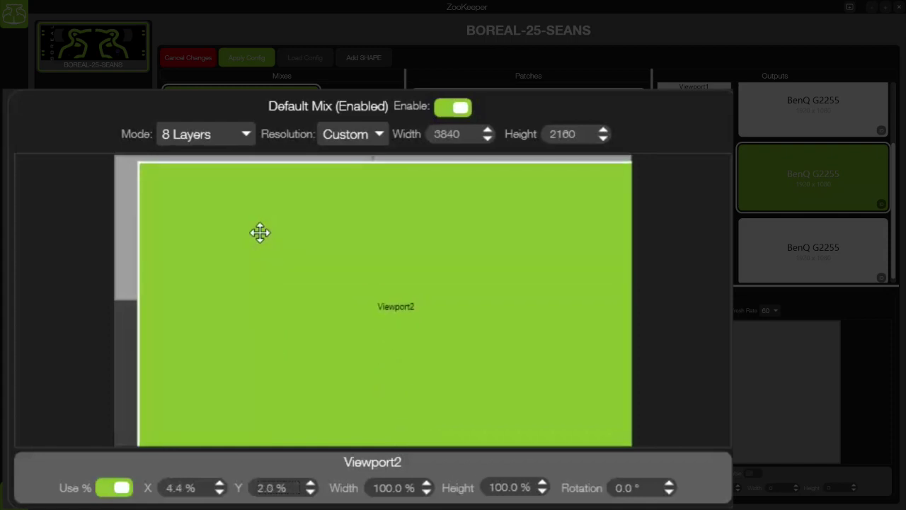
double_click(340, 378)
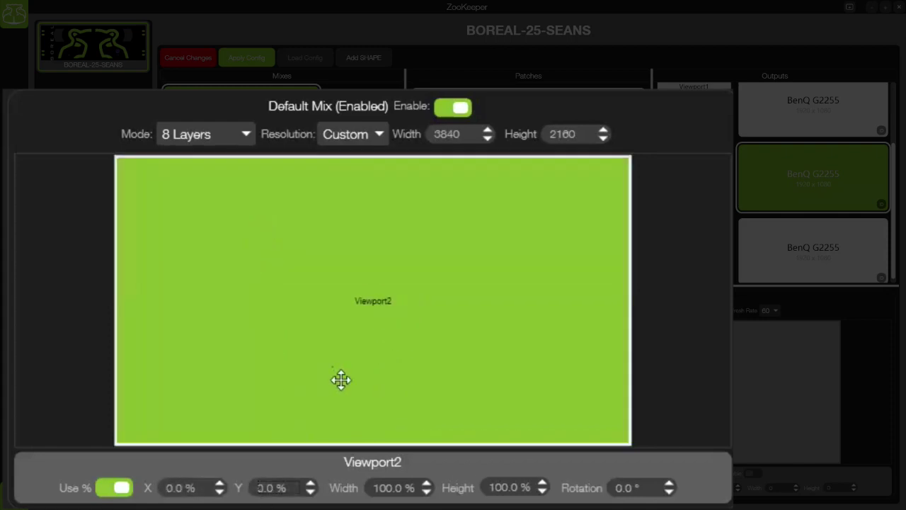
- Set Viewport2 to 50% width and 50% height and move it into the bottom-left quarter
double_click(416, 488)
type("50")
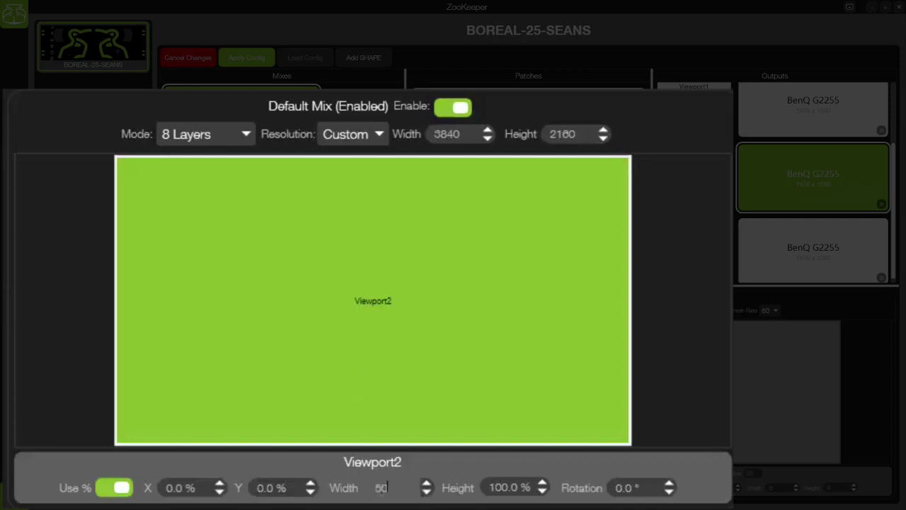
key("Return")
double_click(527, 488)
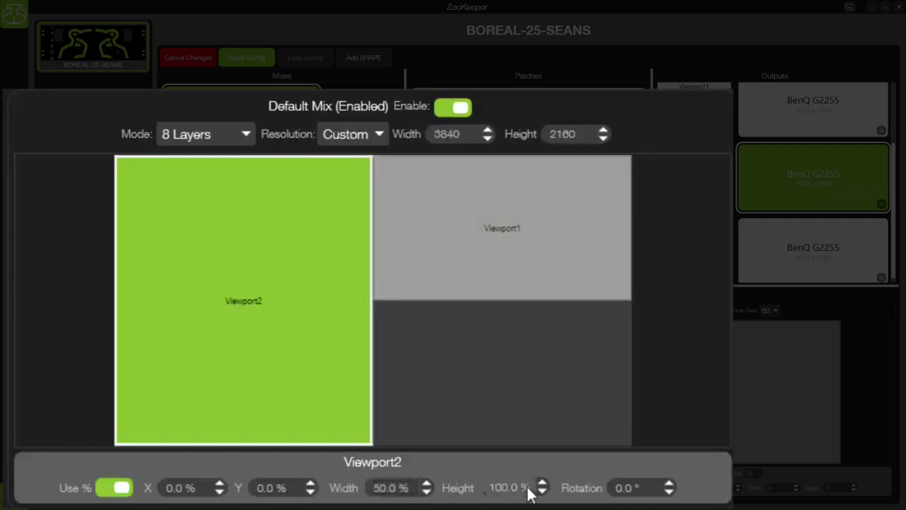
type("50")
key("Return")
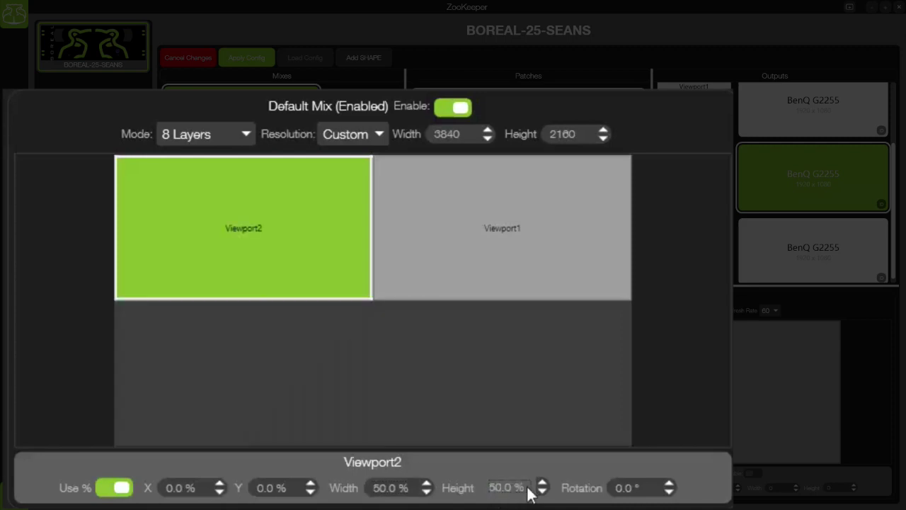
left_click_drag(303, 216, 303, 356)
- Size Viewport3 to 50% width and 50% height and drag it into the bottom-right quarter
left_click(813, 272)
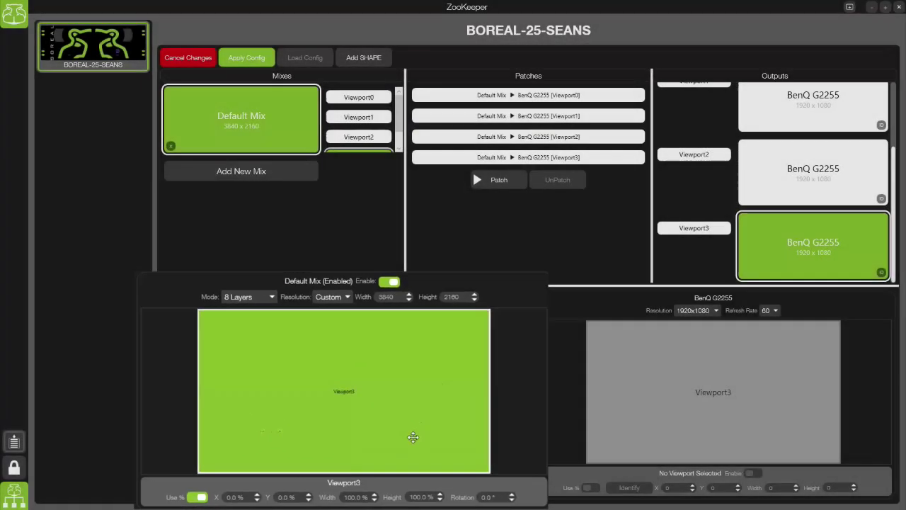
type("50")
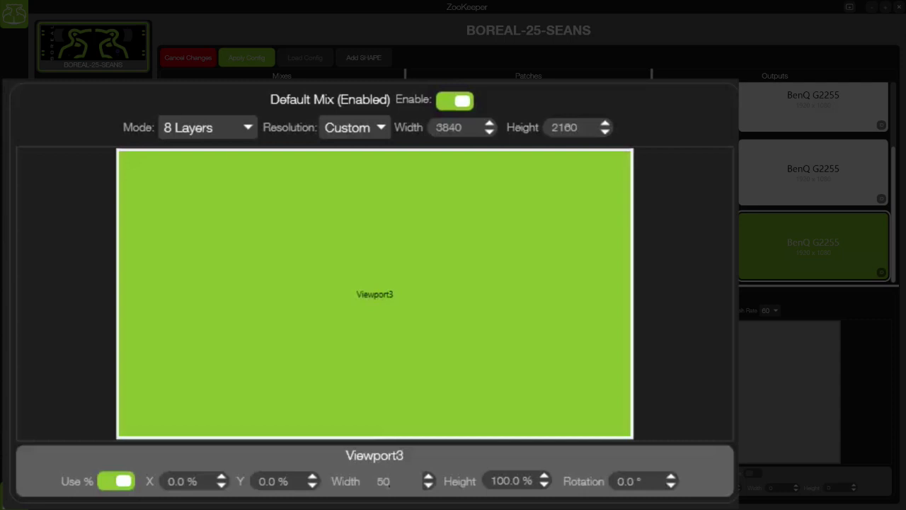
key("Return")
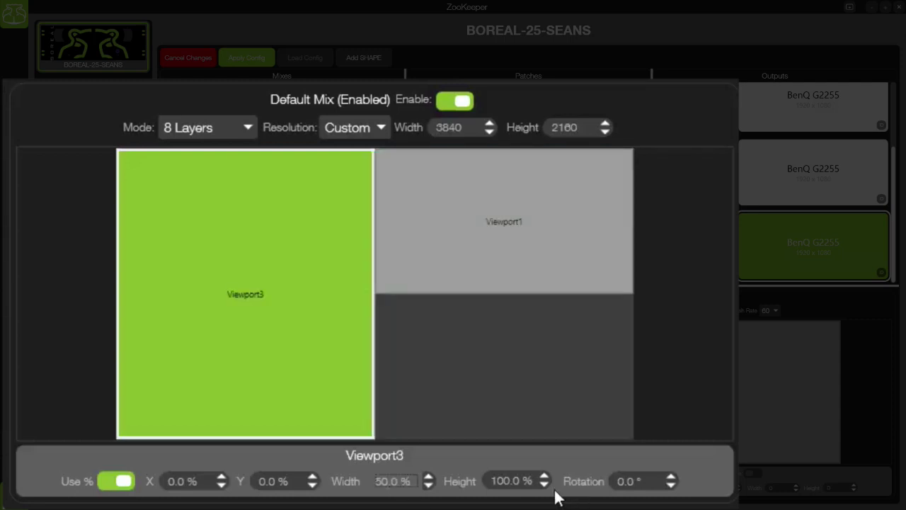
left_click(535, 481)
type("50")
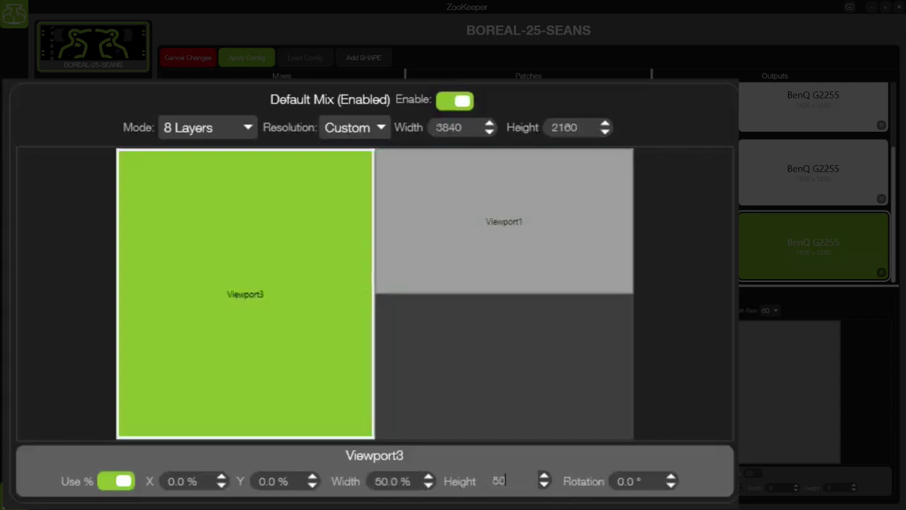
key("Return")
left_click_drag(303, 259, 537, 388)
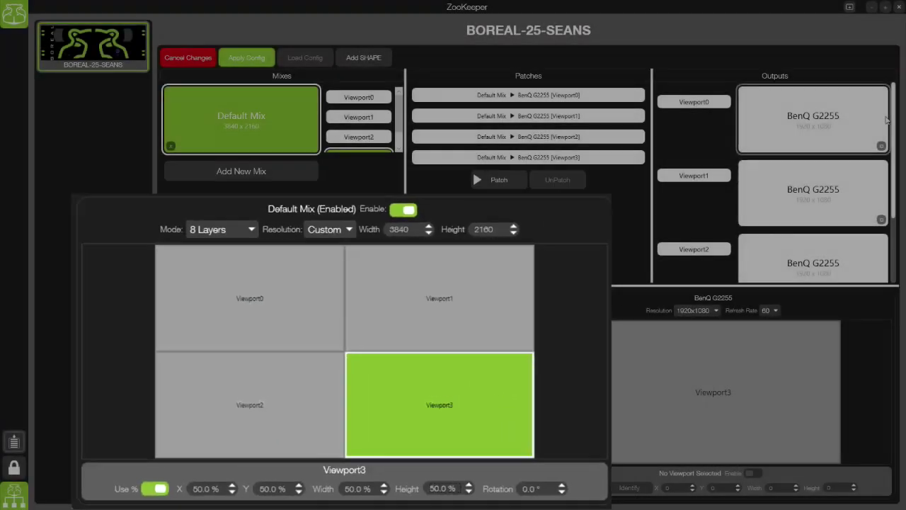
- Set the Default Mix's layer mode to 4 Layers
mouse_move(290, 137)
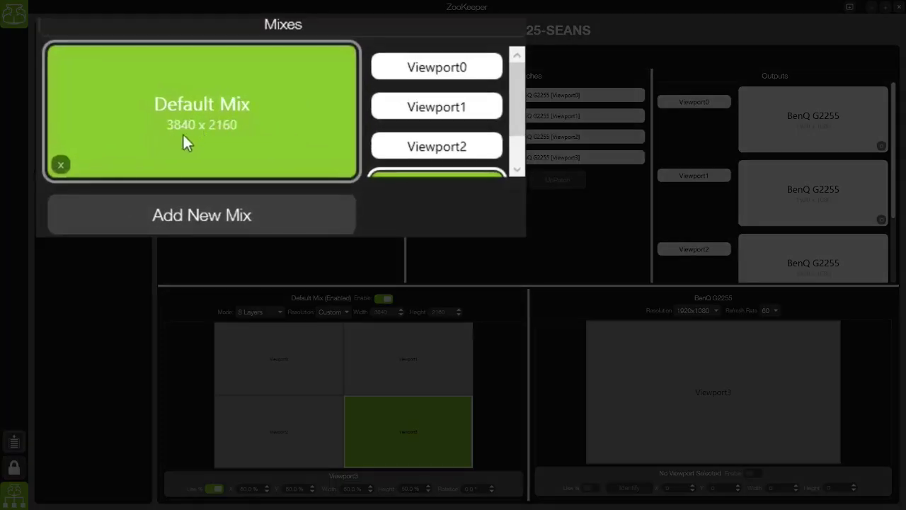
left_click(188, 173)
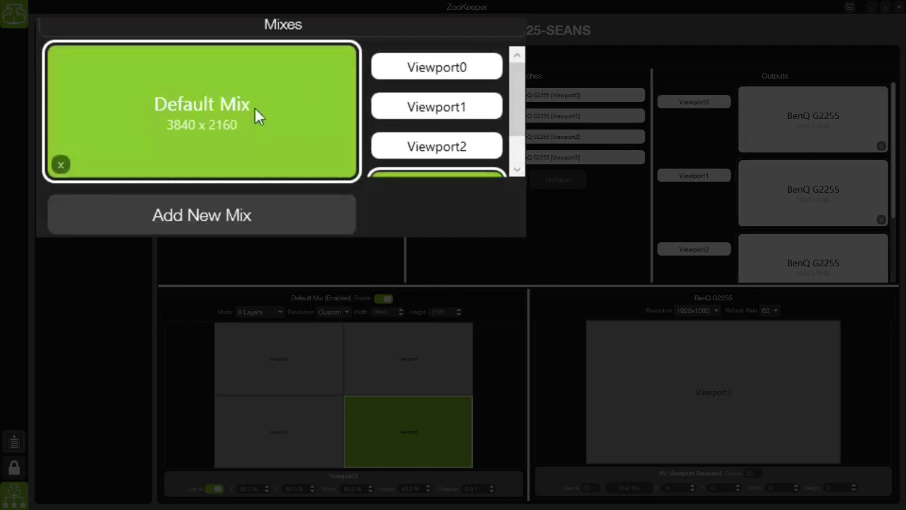
left_click(281, 312)
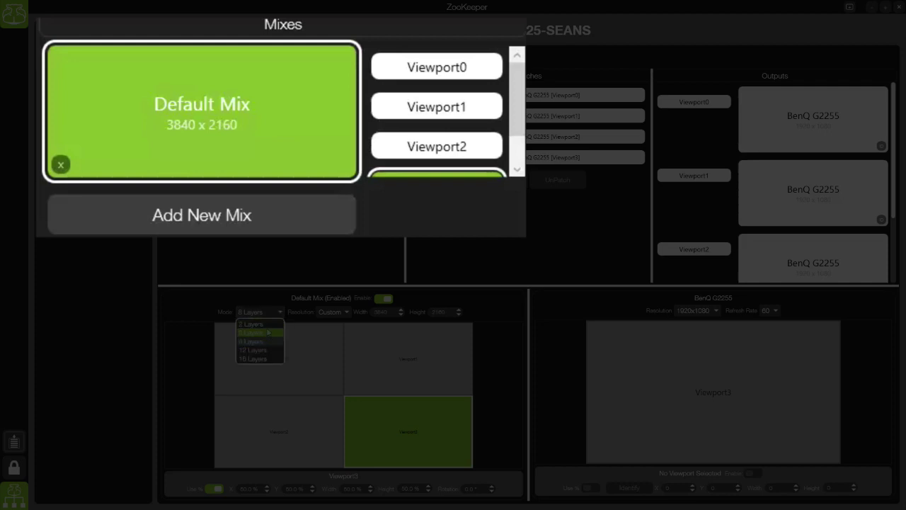
left_click(268, 332)
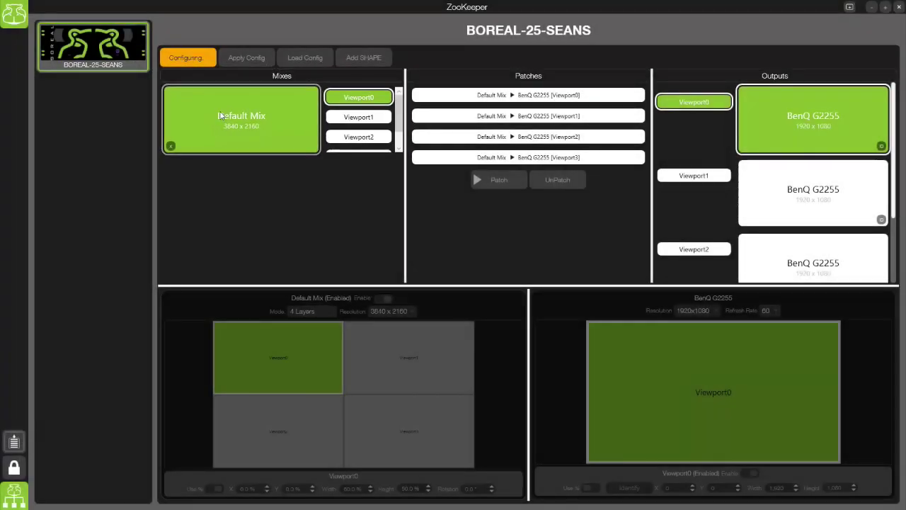
- Raise Sprite 1's fader, load the HippoPromo4K clip from bank 1, then go to the Viewports page
left_click(15, 24)
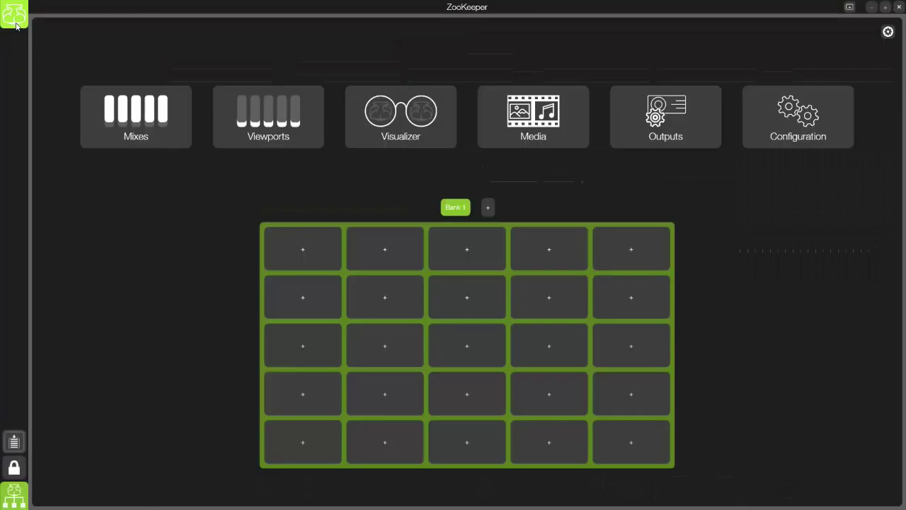
left_click(90, 114)
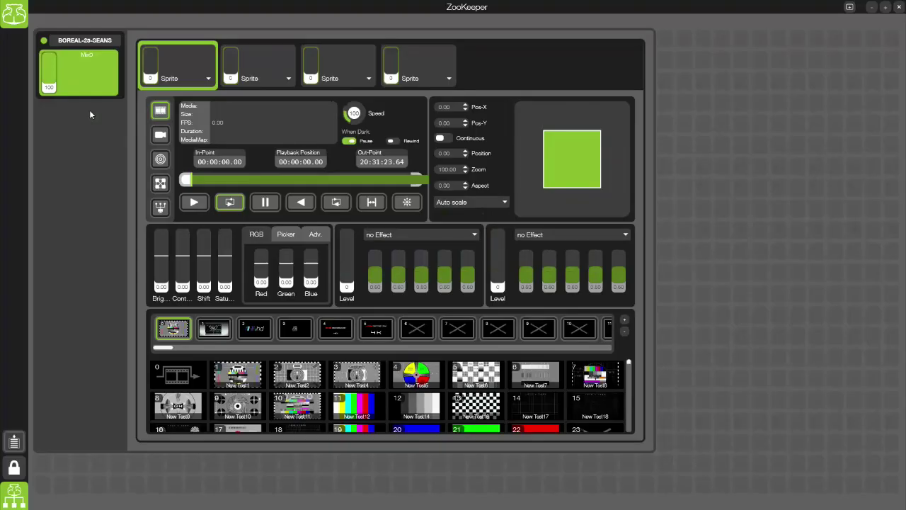
left_click_drag(151, 71, 154, 44)
left_click(213, 327)
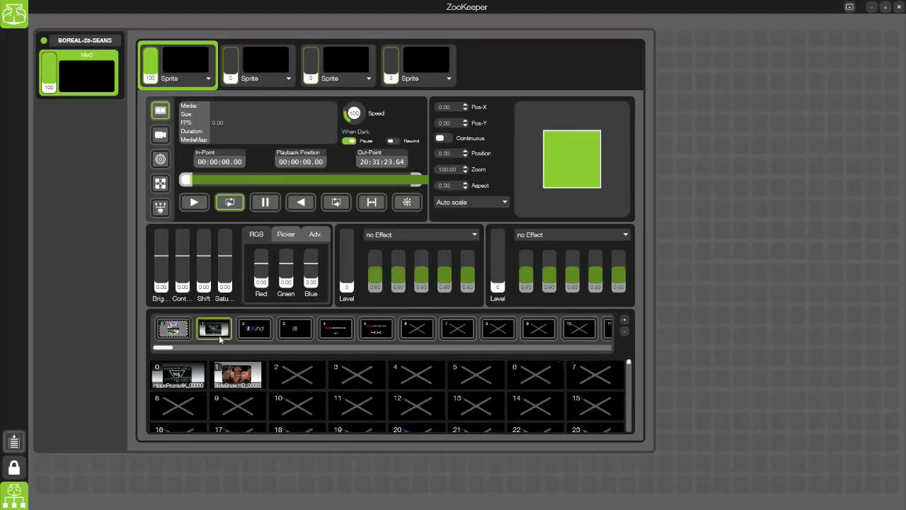
left_click(193, 377)
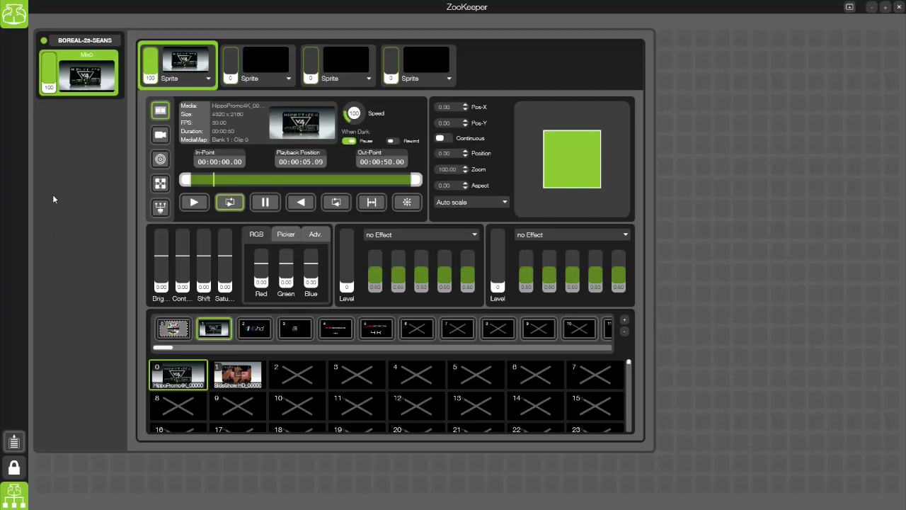
left_click(13, 17)
left_click(247, 123)
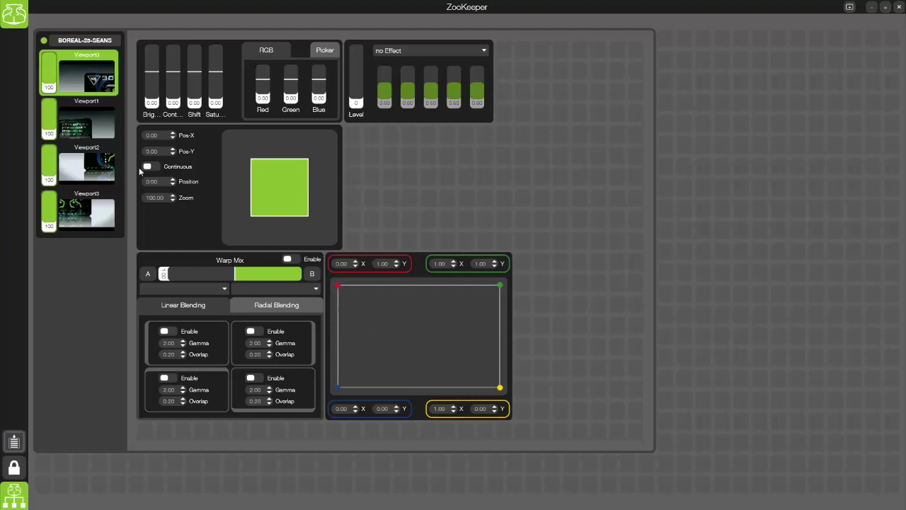
- Pull in several warp corners of Viewport0 and Viewport1
left_click_drag(341, 289, 347, 293)
left_click_drag(500, 286, 474, 291)
left_click_drag(499, 389, 474, 372)
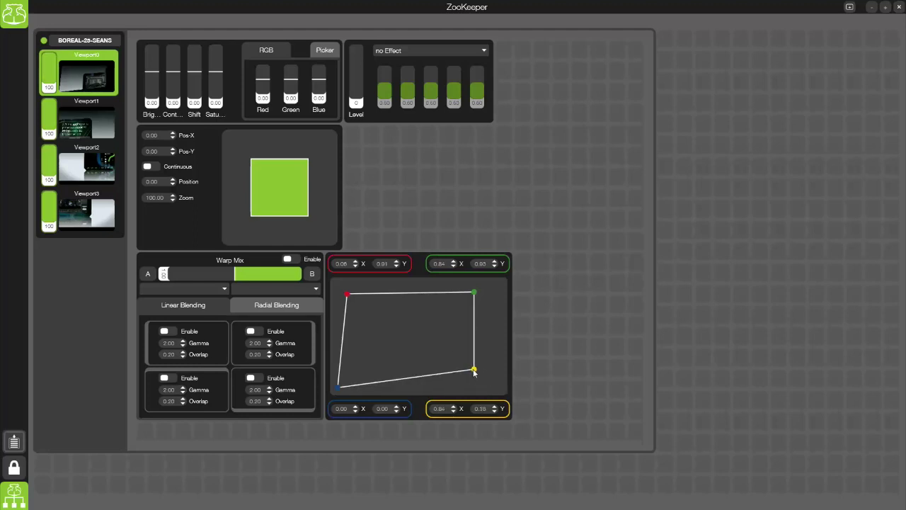
left_click(104, 132)
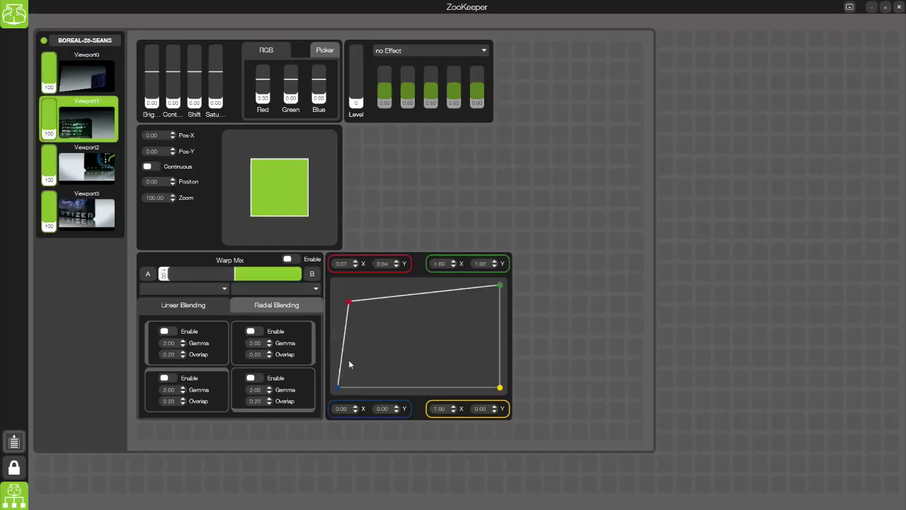
left_click_drag(339, 387, 346, 371)
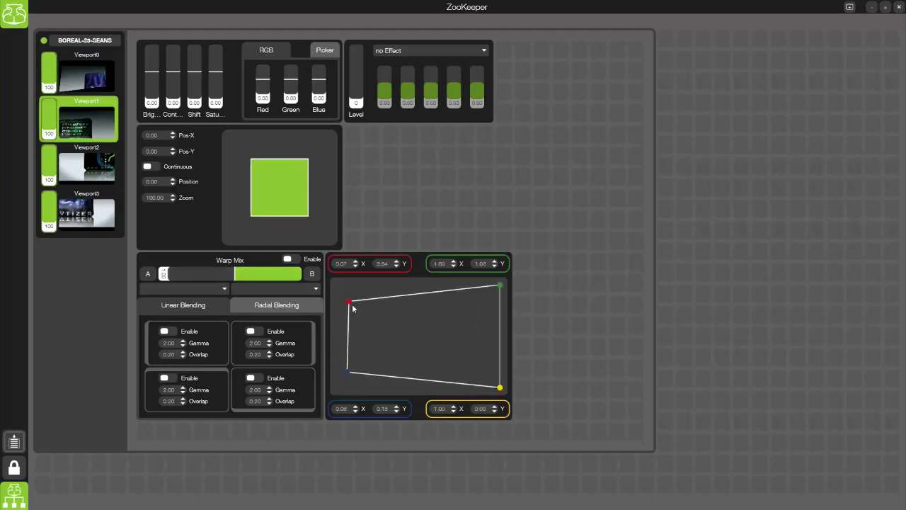
- Toggle Warp Mix Enable off again and reset Viewport1 and Viewport0 warps to full rectangles
left_click(290, 259)
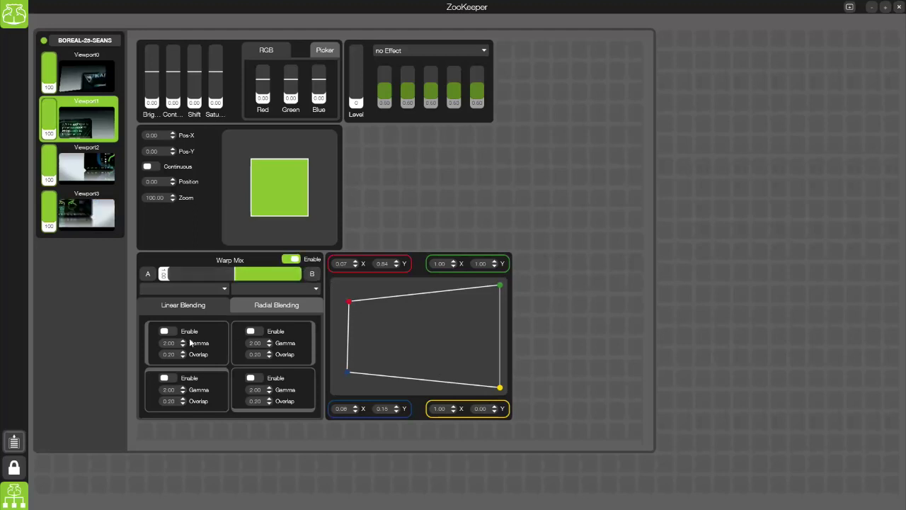
left_click(290, 259)
double_click(385, 337)
left_click(86, 70)
double_click(395, 342)
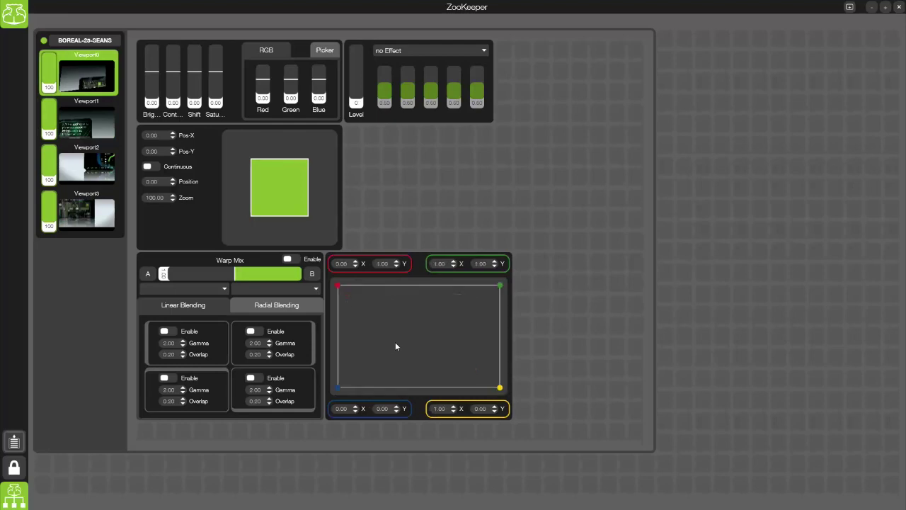
left_click(17, 20)
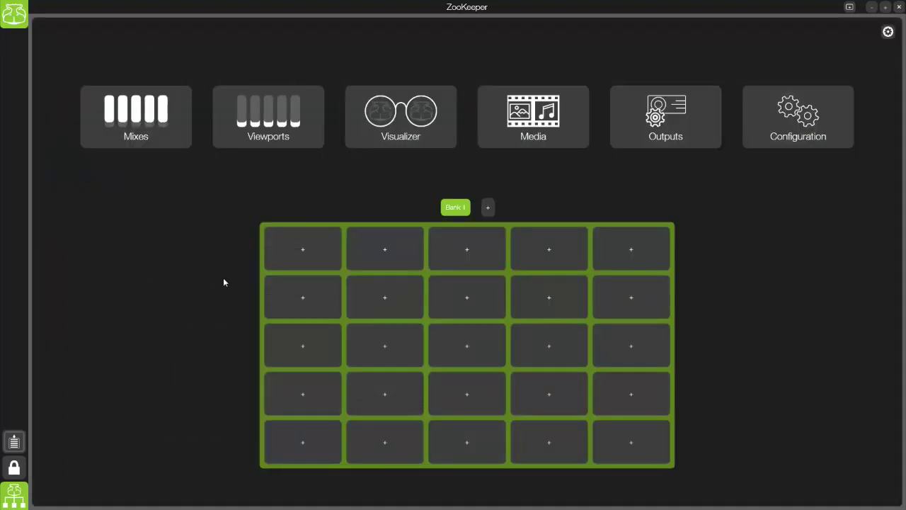
- Enter configuration mode on the outputs page, confirming that outputs stop
left_click(664, 135)
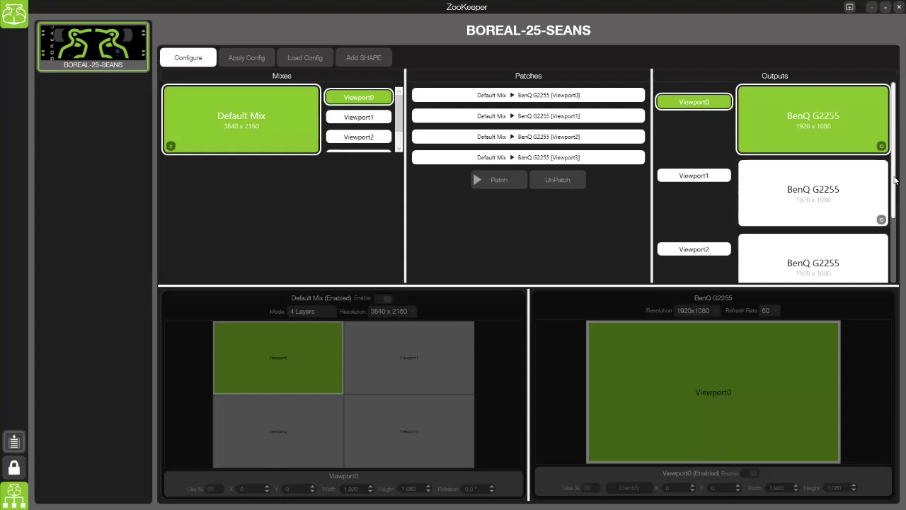
scroll(896, 259, "down", 3)
scroll(895, 259, "up", 3)
left_click(185, 58)
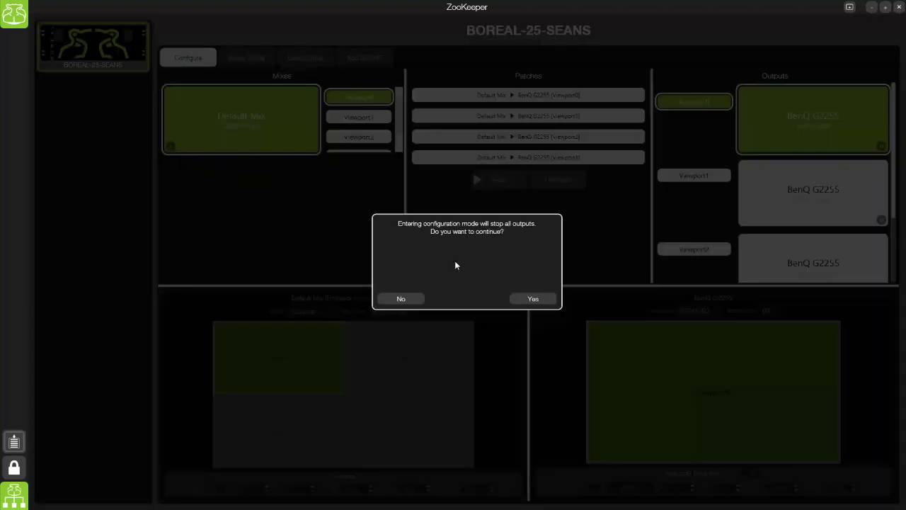
left_click(533, 299)
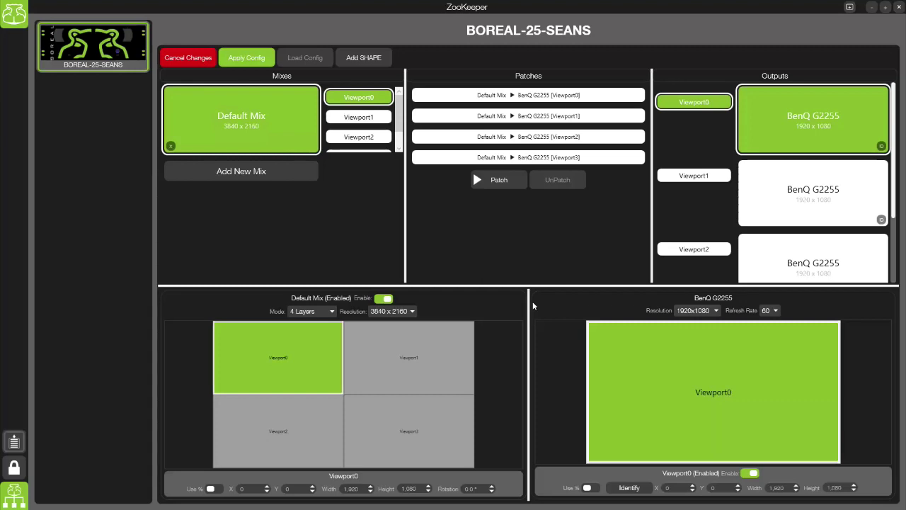
- Remove the Viewport3, Viewport2, Viewport1 and Default Mix patches and pick the first BenQ G2255 output
left_click(472, 157)
left_click(559, 179)
left_click(559, 136)
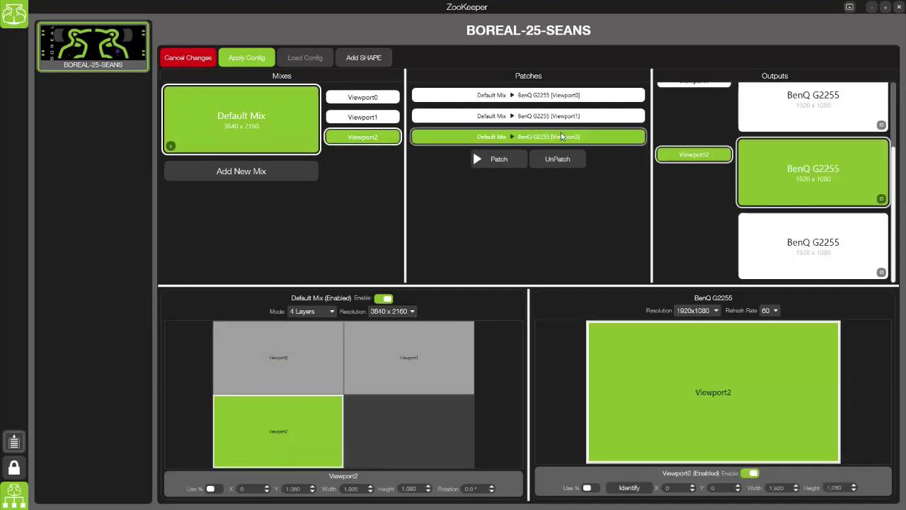
left_click(558, 158)
left_click(559, 116)
left_click(558, 138)
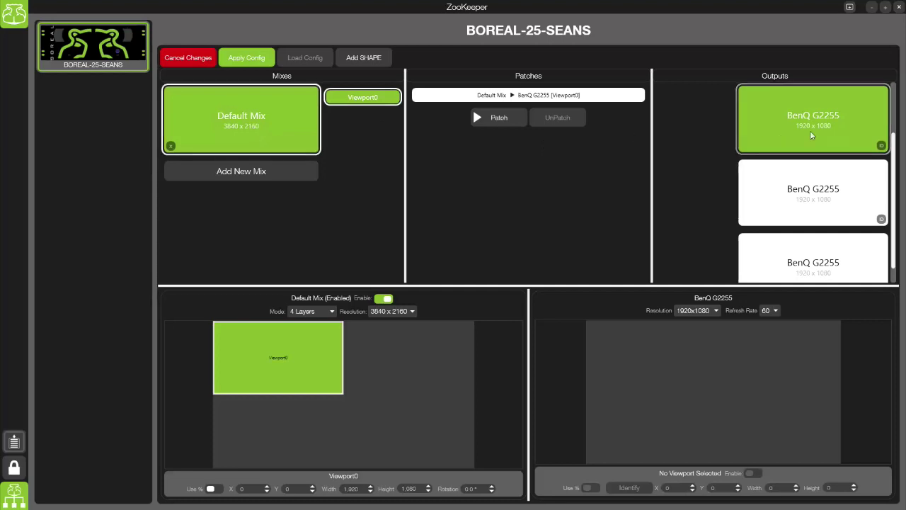
left_click(559, 95)
left_click(555, 118)
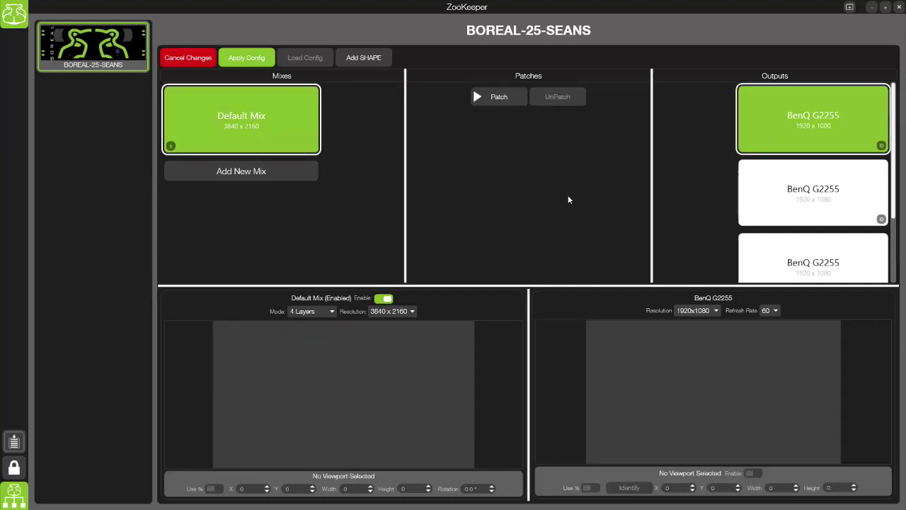
- Patch Default Mix to the BenQ G2255, set it to 1920 x 1080, and shrink Viewport0
left_click(476, 96)
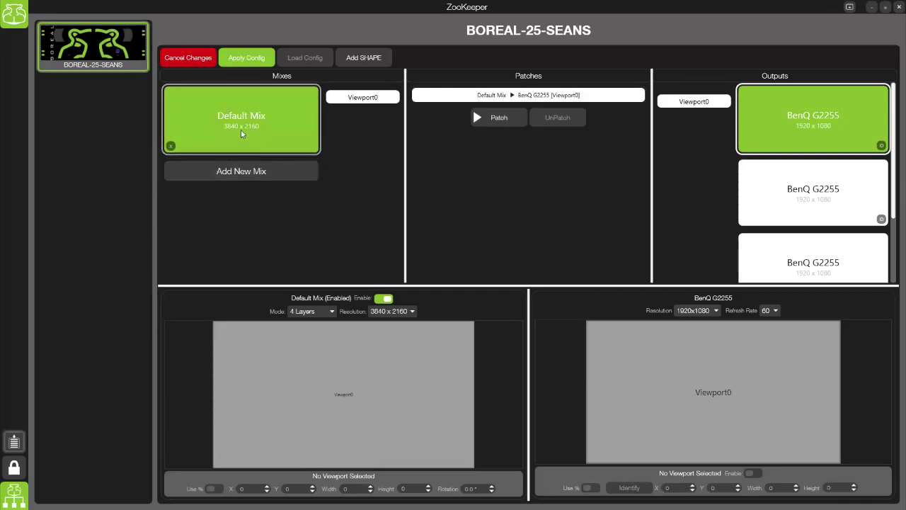
left_click(393, 312)
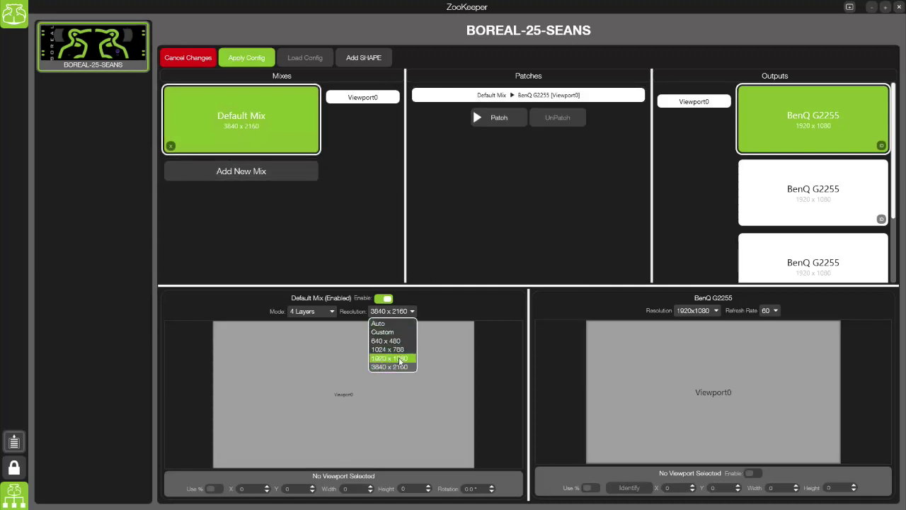
left_click(392, 346)
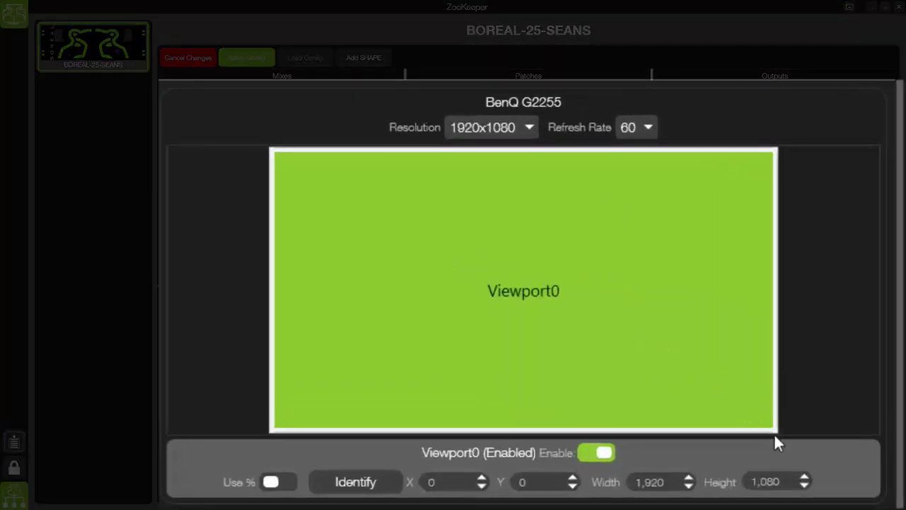
left_click_drag(772, 426, 491, 276)
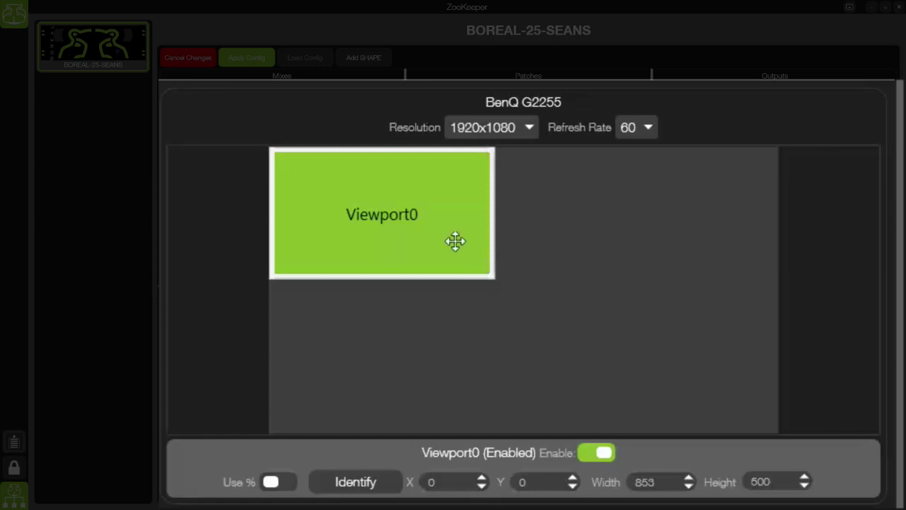
mouse_move(436, 226)
left_mouse_down()
mouse_move(474, 259)
mouse_move(445, 232)
left_mouse_up()
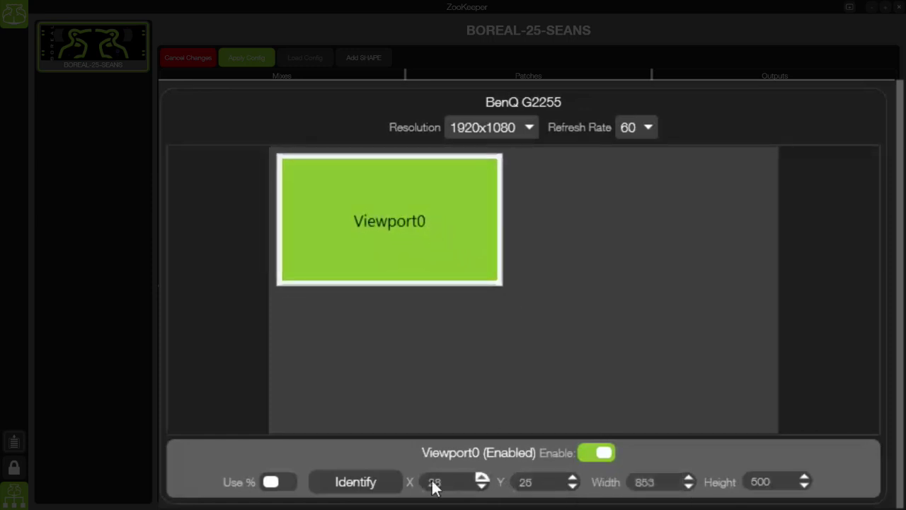
- Set Viewport0 to 50% width and height in the monitor's top-left corner
left_click(274, 482)
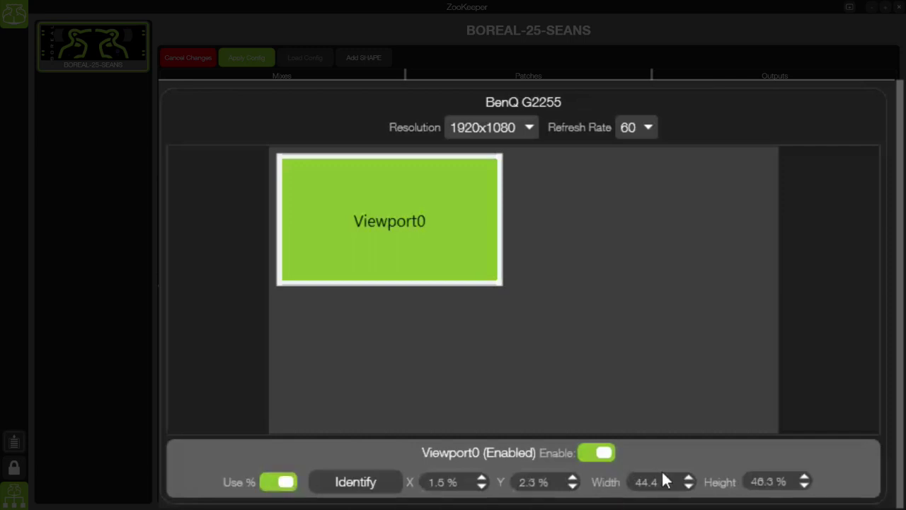
type("50")
left_click(775, 481)
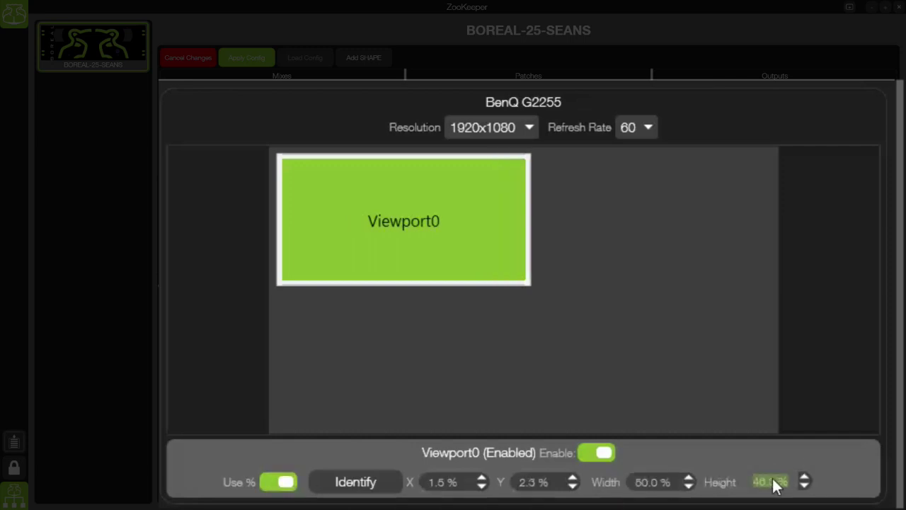
type("50")
key("Return")
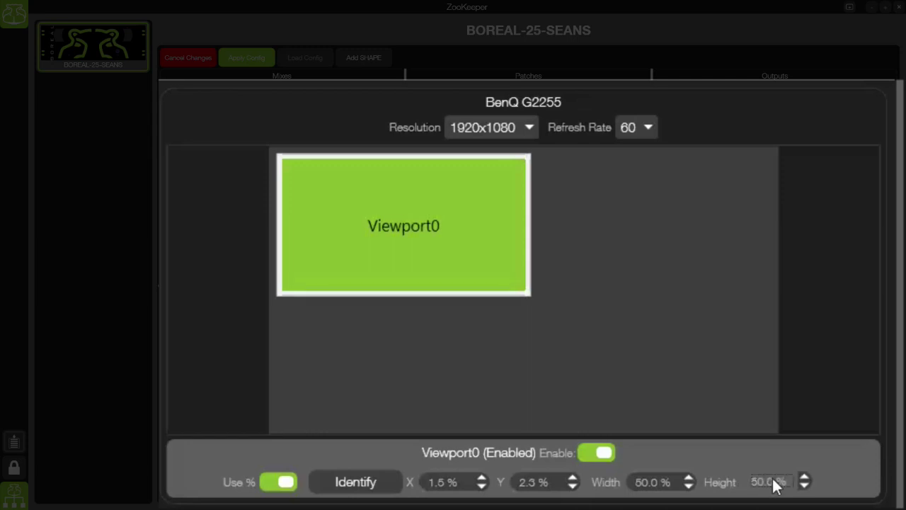
left_click_drag(474, 259, 457, 243)
double_click(502, 383)
- Add Mix1, patch it to the BenQ G2255, and fit Viewport1 into the top-right quarter
left_click(233, 172)
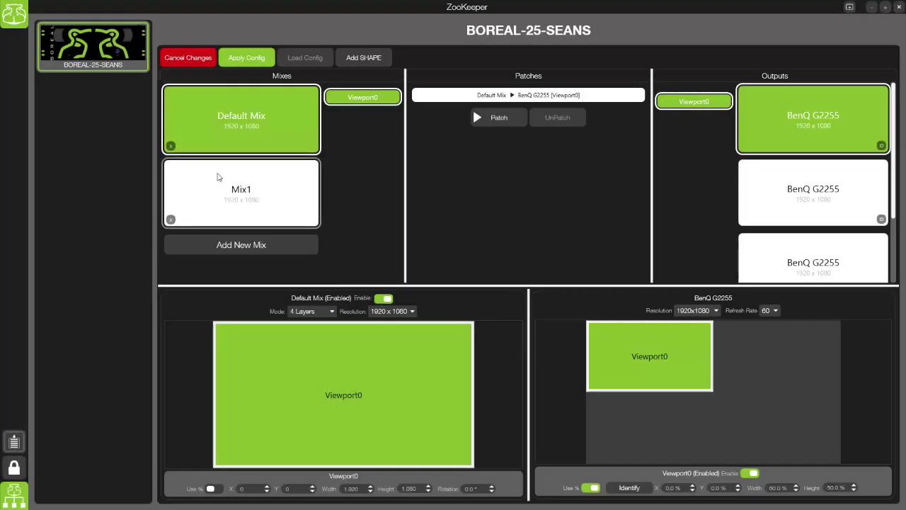
left_click(219, 176)
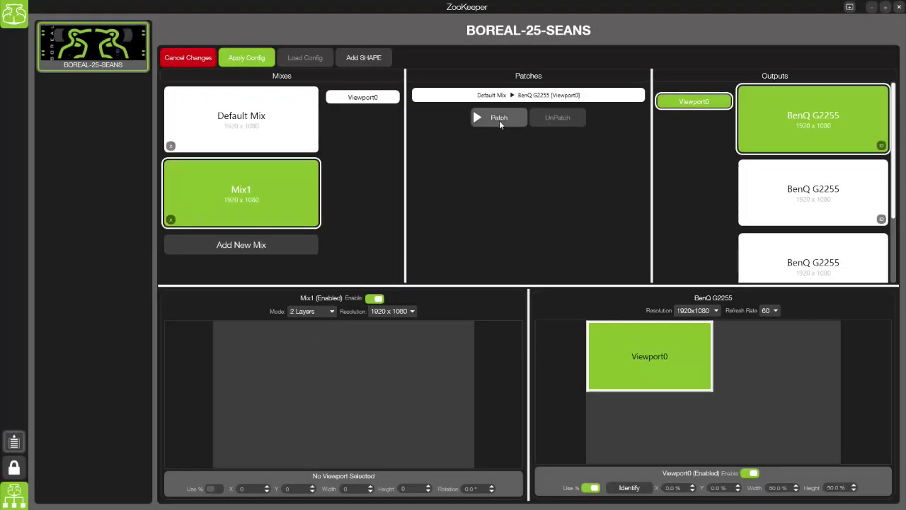
left_click(499, 117)
double_click(646, 404)
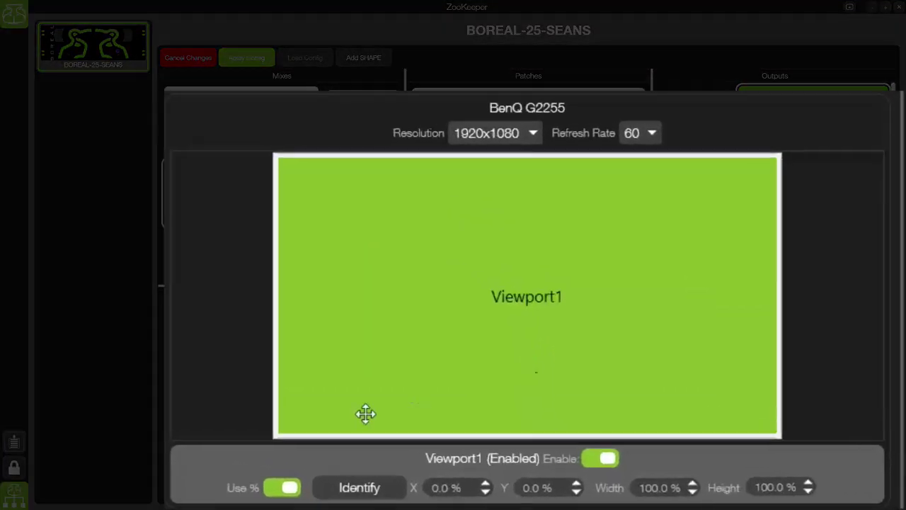
left_click_drag(274, 433, 539, 298)
double_click(623, 337)
- Add Mix2 at custom 3840x1080, patch it, and fit Viewport2 across the monitor's bottom half
left_click(291, 249)
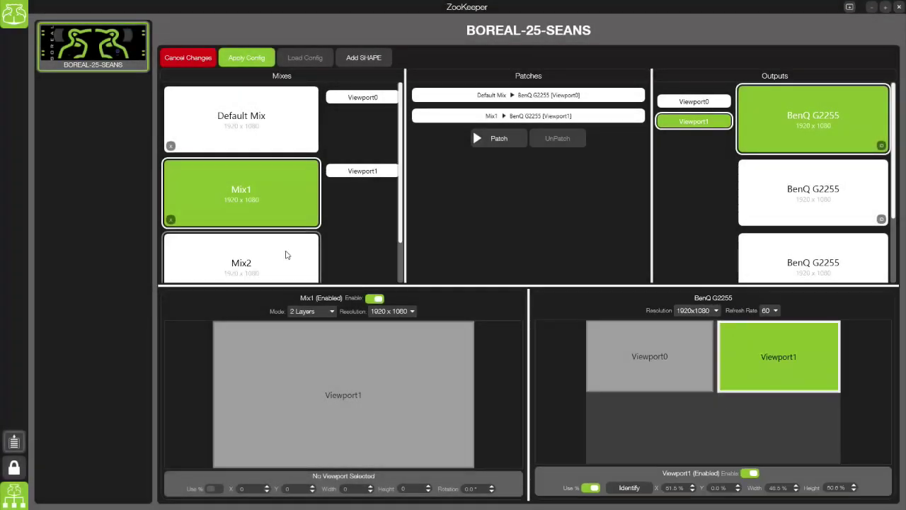
left_click(288, 260)
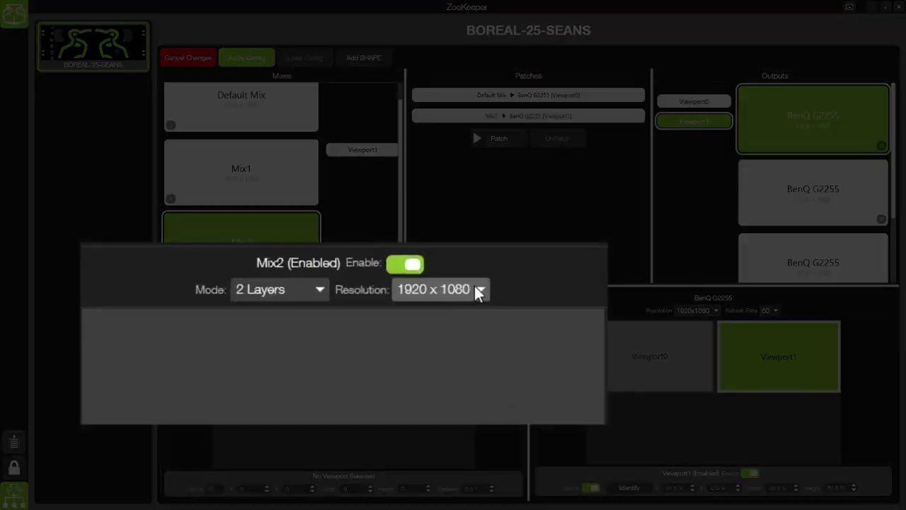
left_click(474, 287)
left_click(459, 328)
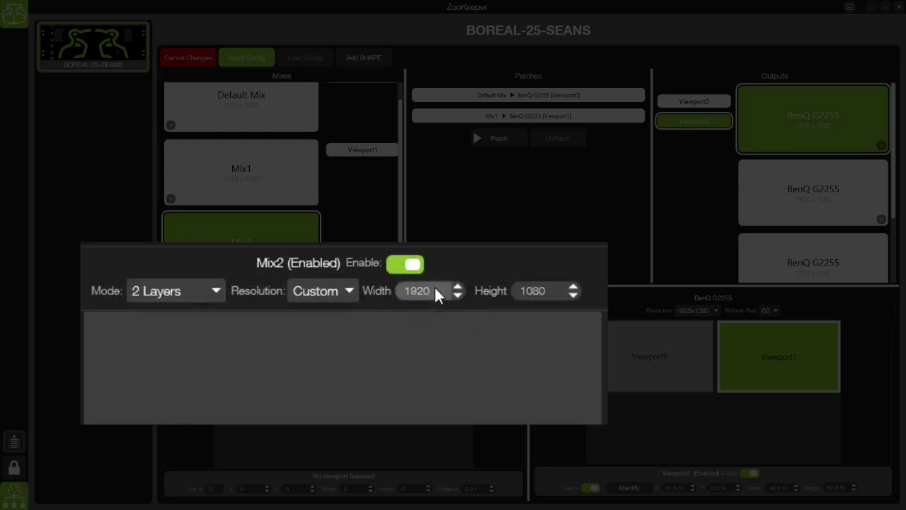
type("3840")
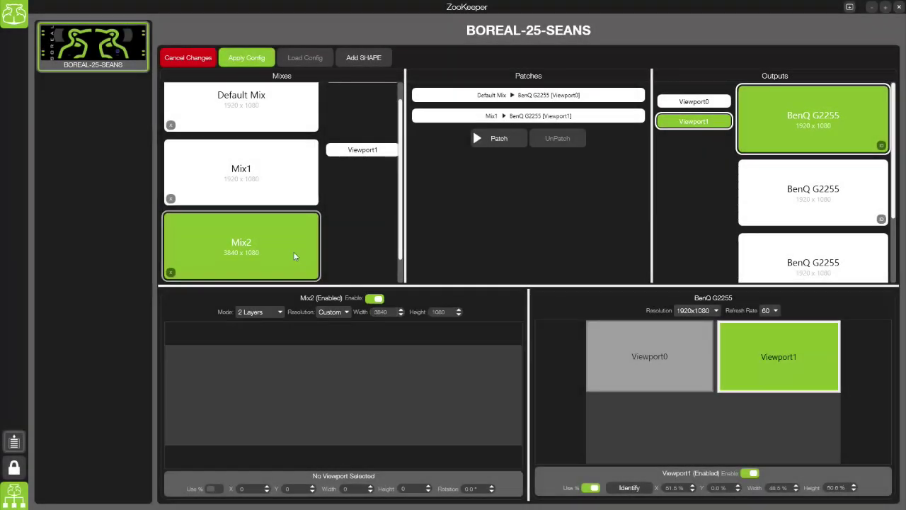
left_click(497, 138)
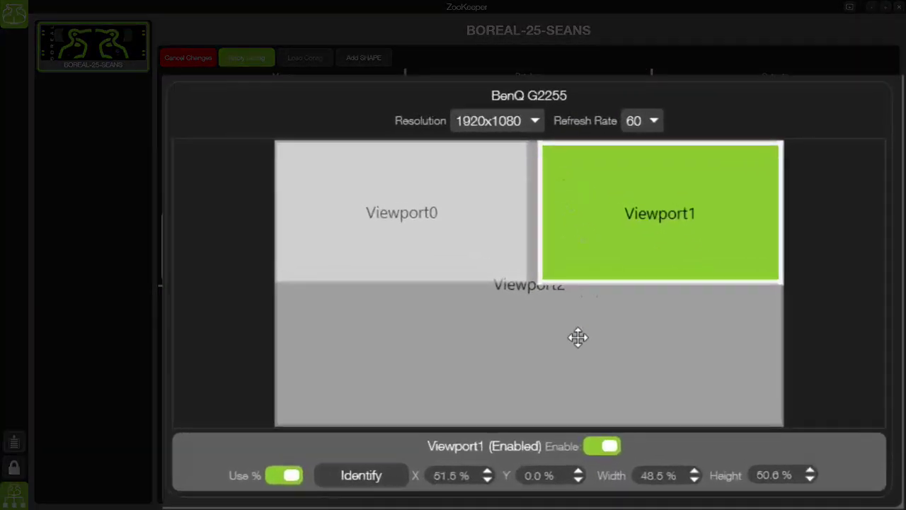
left_click(622, 360)
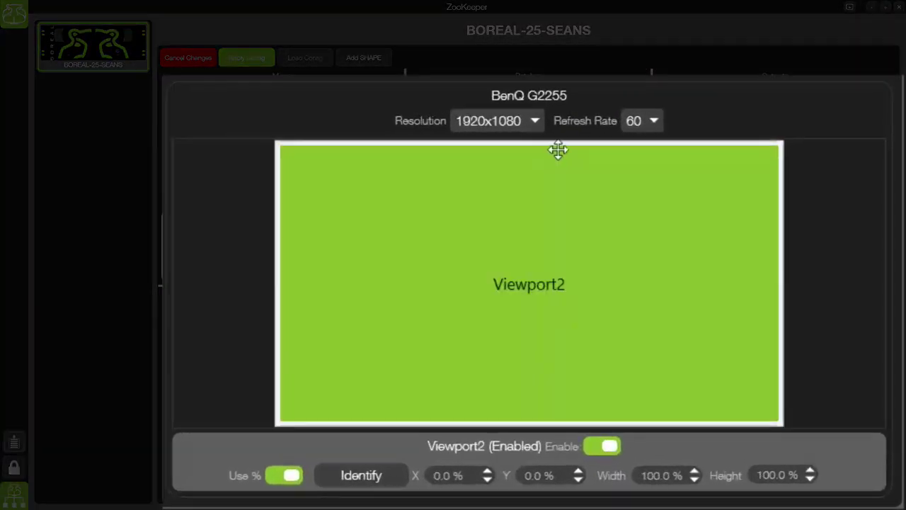
left_click_drag(560, 147, 566, 285)
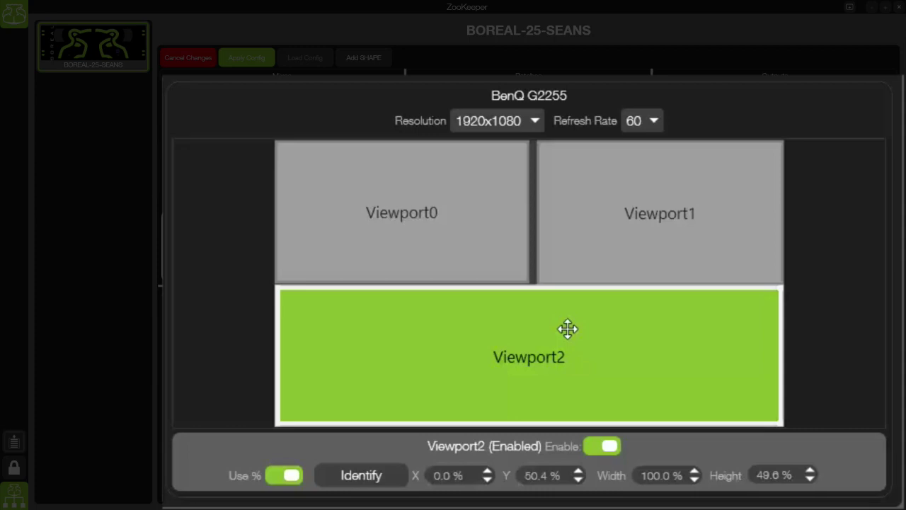
key("Escape")
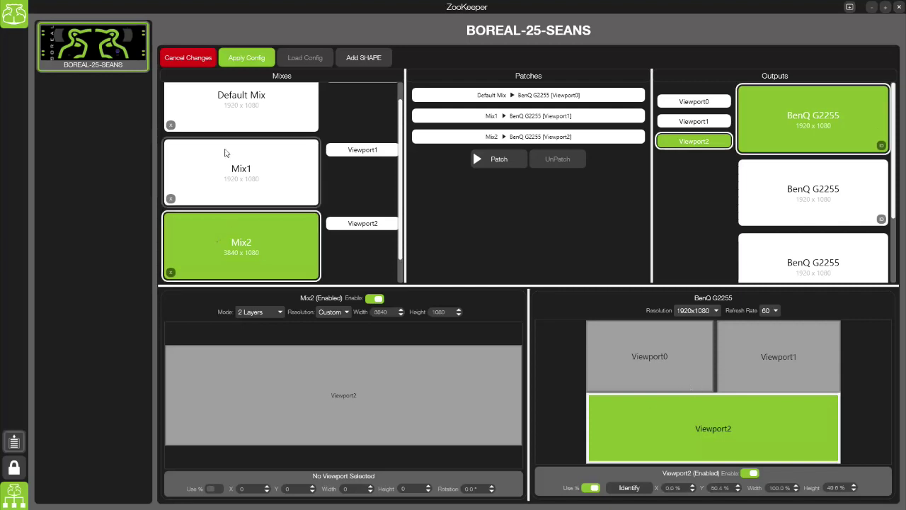
- Apply the multiviewer configuration and select Mix2 on the Mixes page
left_click(253, 60)
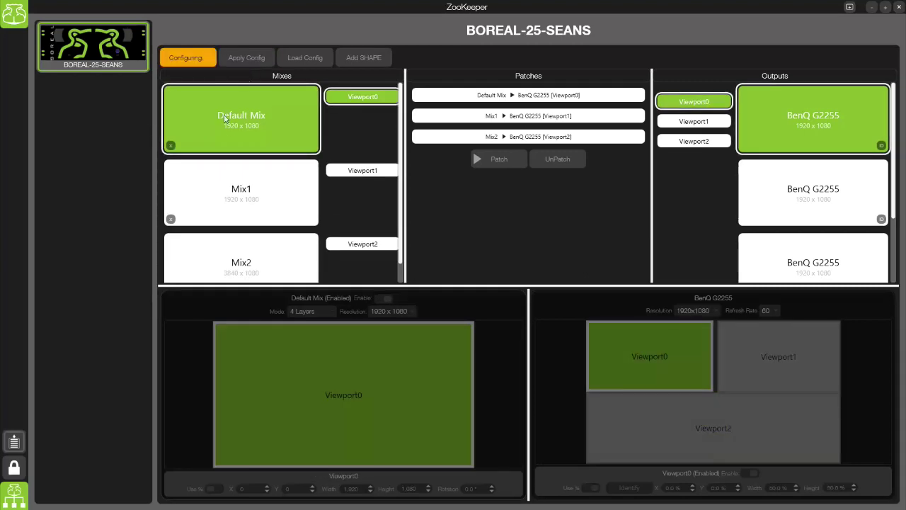
left_click(9, 16)
left_click(131, 128)
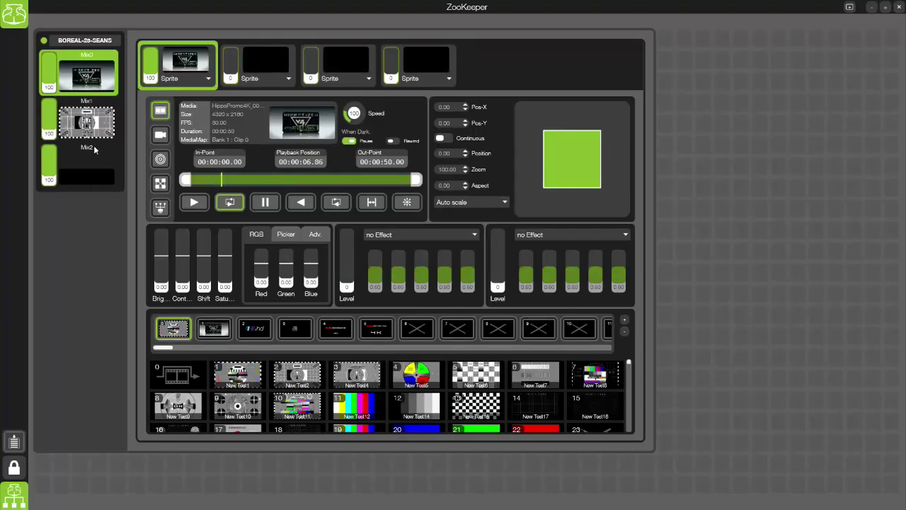
left_click(95, 132)
left_click(100, 85)
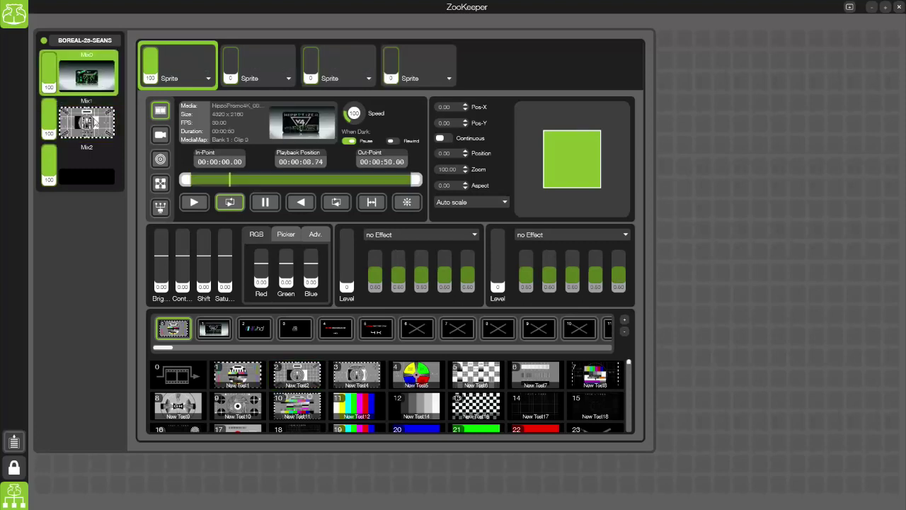
left_click(94, 132)
left_click(95, 178)
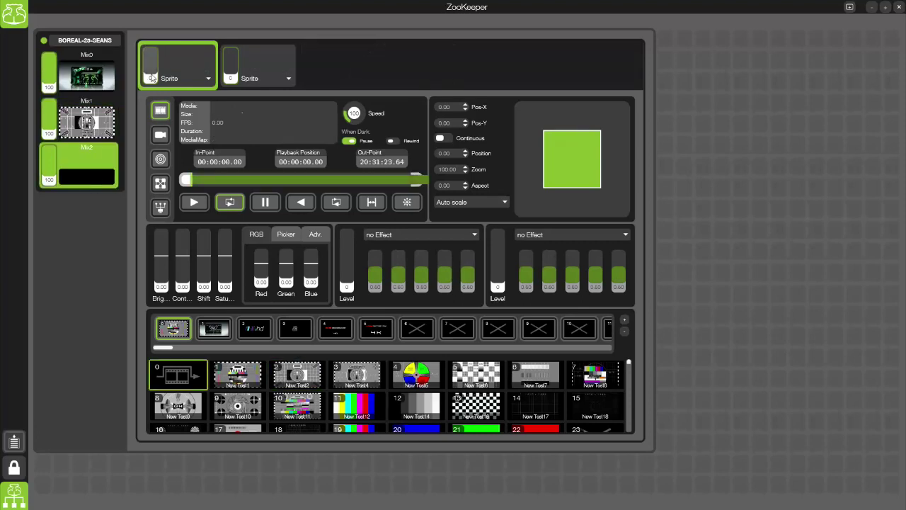
- Play the Hippo 4K promo clip from bank 1 in Mix2 at Pixel 1:1 scaling
left_click(237, 374)
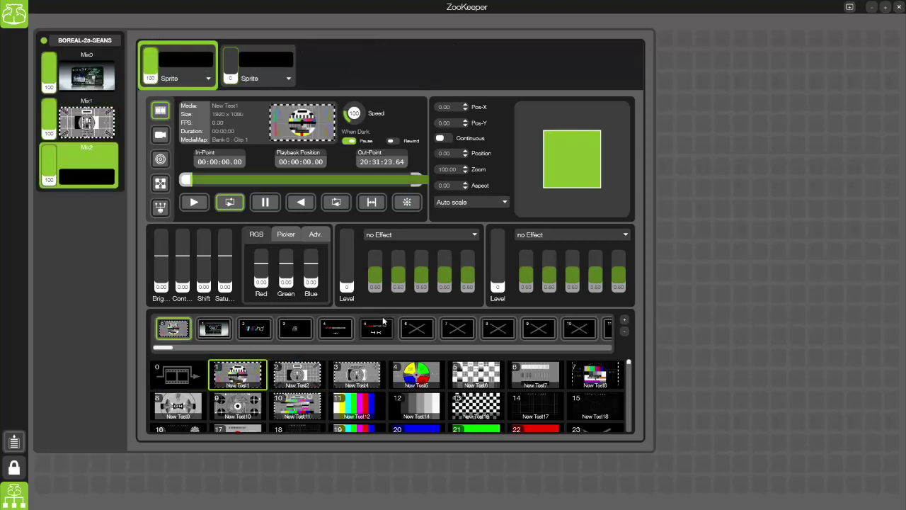
left_click(214, 328)
left_click(178, 374)
left_click(493, 203)
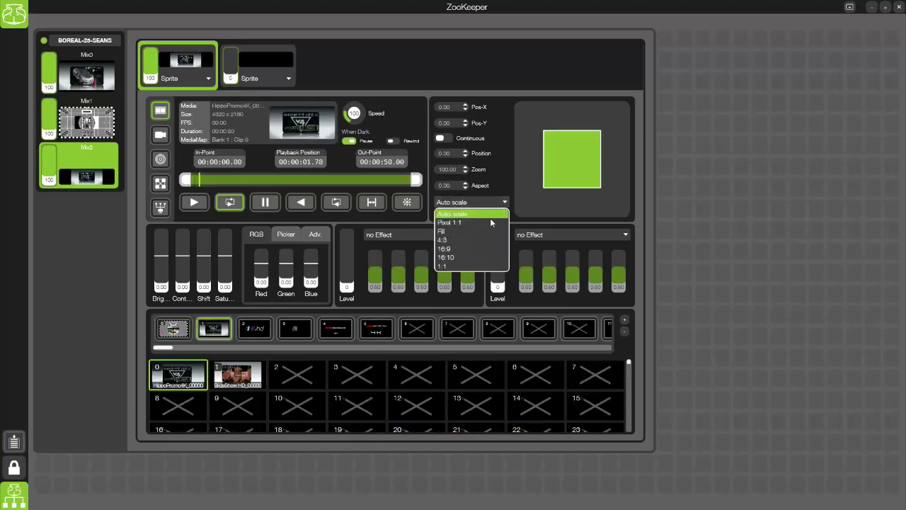
left_click(490, 224)
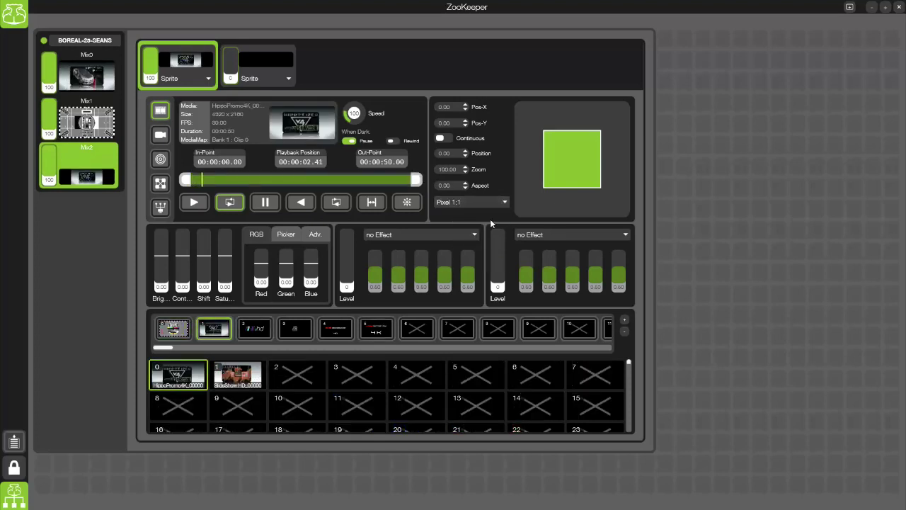
left_click(10, 14)
left_click(635, 135)
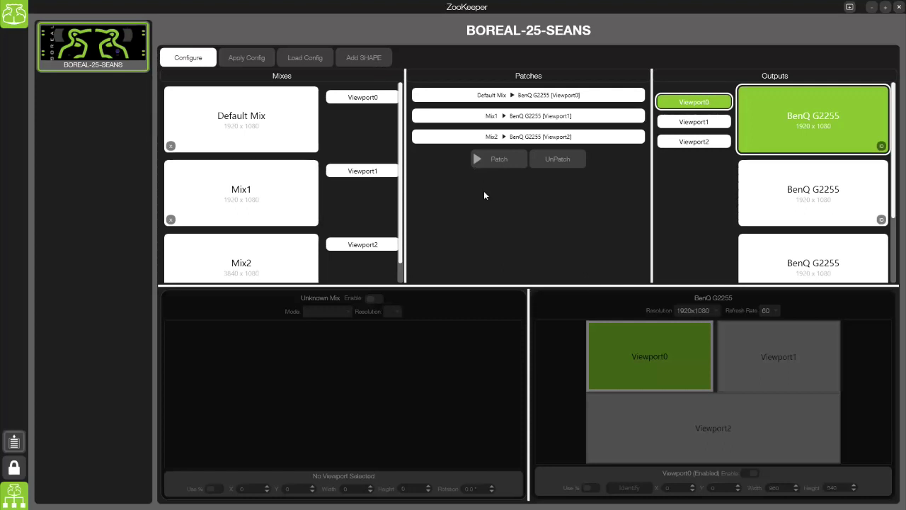
left_click(14, 14)
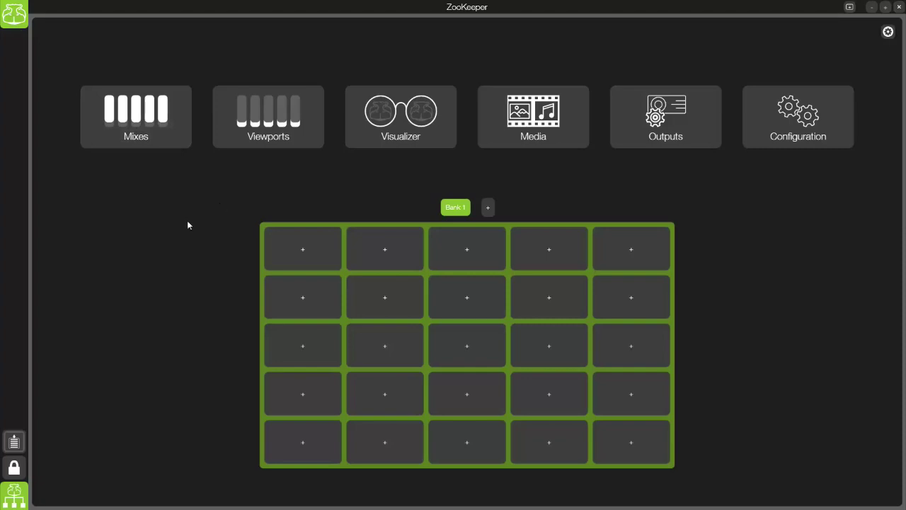